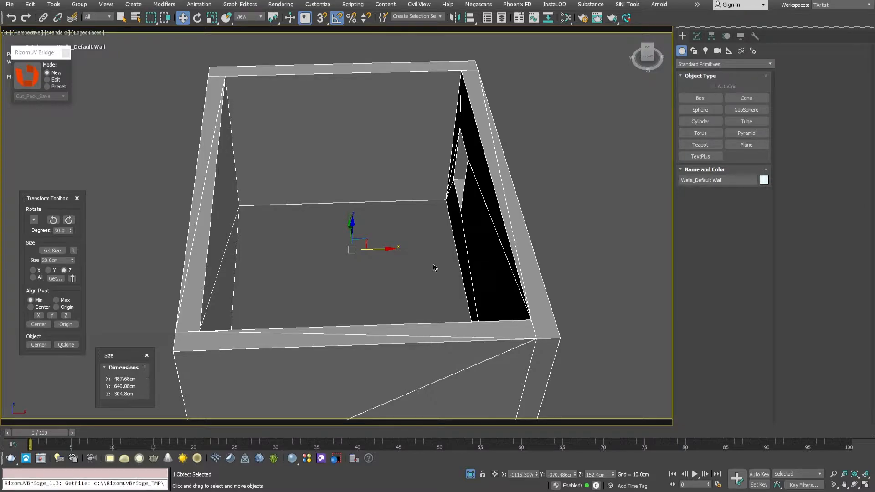
Step: Examine the room's wall model from several angles, including the wall thickness and window opening
mouse_move(420, 243)
middle_mouse_down("alt")
mouse_move(463, 231)
mouse_move(453, 242)
mouse_move(423, 245)
middle_mouse_up("alt")
left_click_drag(124, 356, 117, 300)
middle_click_drag(399, 203, 336, 204, "alt")
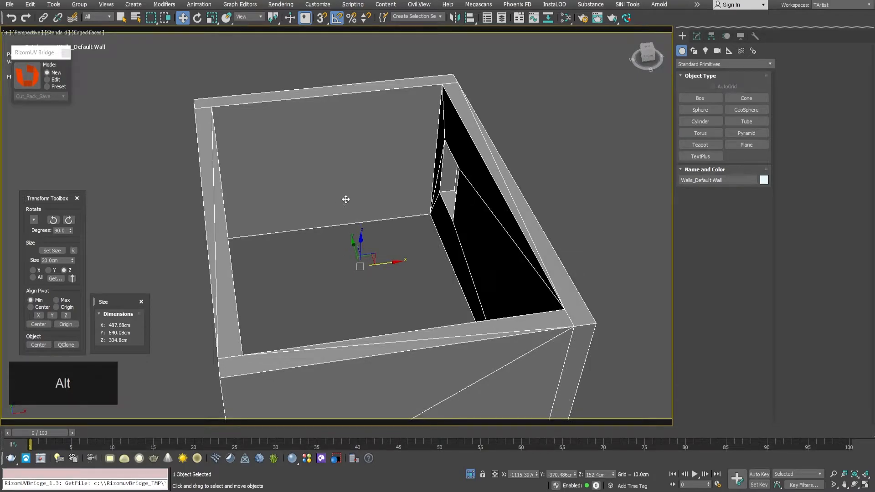
middle_click_drag(357, 175, 342, 190, "alt")
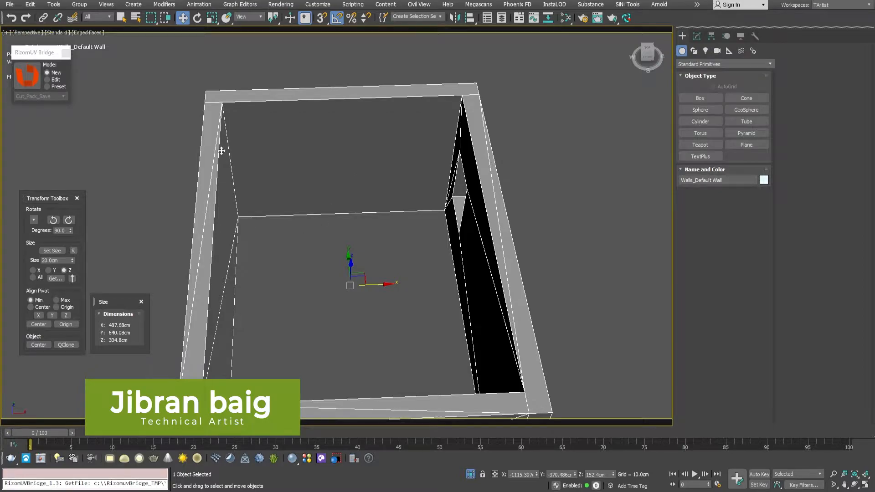
middle_click_drag(398, 236, 388, 232)
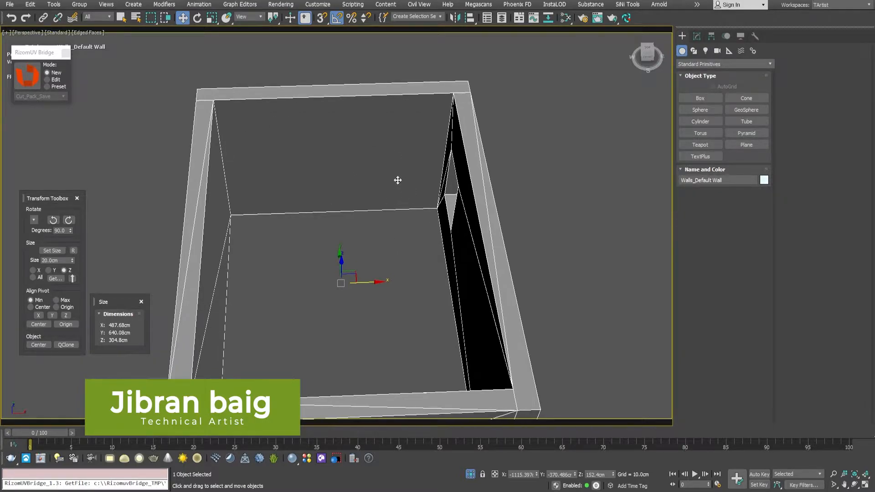
middle_click_drag(397, 182, 419, 181, "alt")
middle_click_drag(416, 224, 369, 197, "alt")
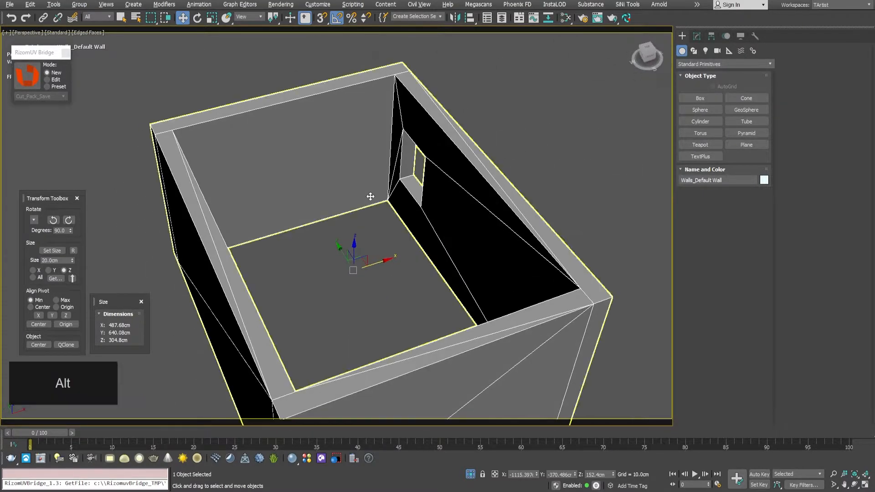
middle_click_drag(256, 215, 324, 228, "alt")
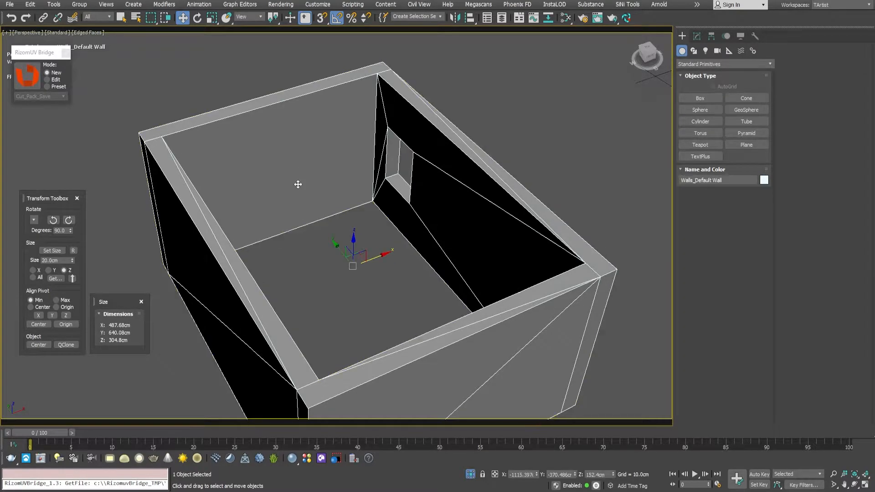
middle_click_drag(299, 206, 307, 205, "alt")
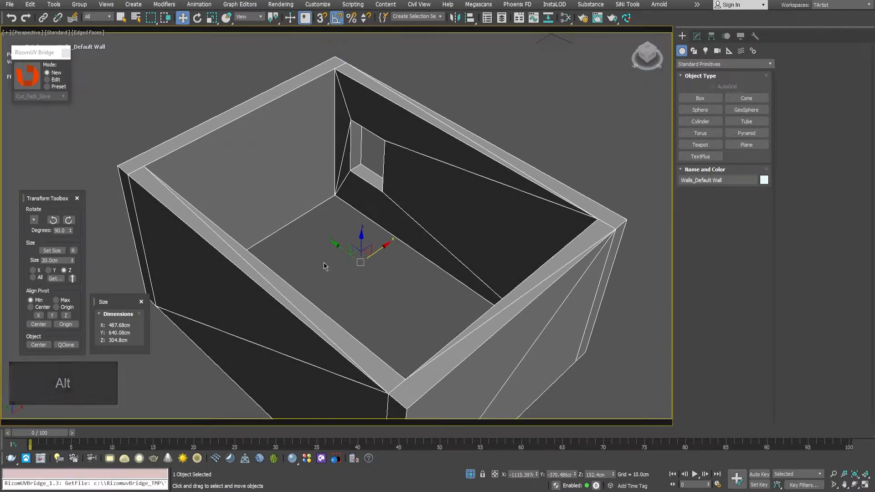
mouse_move(274, 196)
middle_mouse_down("alt")
mouse_move(296, 189)
mouse_move(275, 194)
mouse_move(283, 180)
mouse_move(259, 189)
middle_mouse_up("alt")
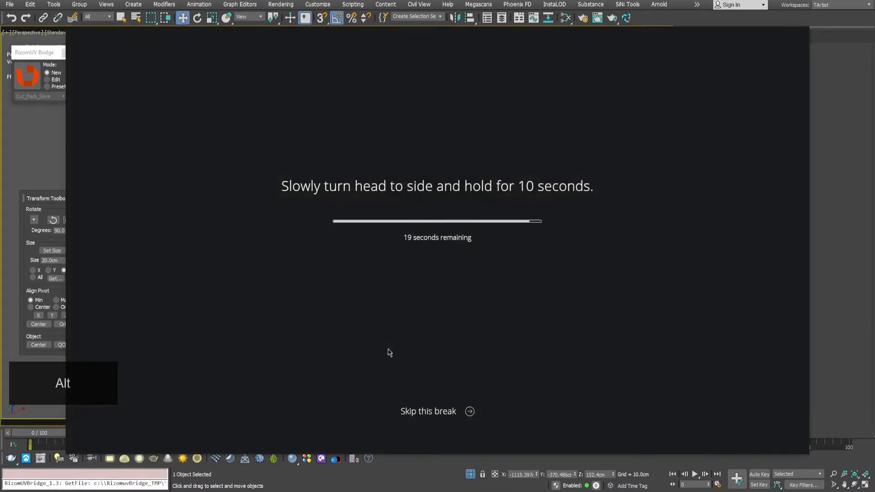
left_click(421, 413)
middle_click_drag(327, 216, 331, 215, "alt")
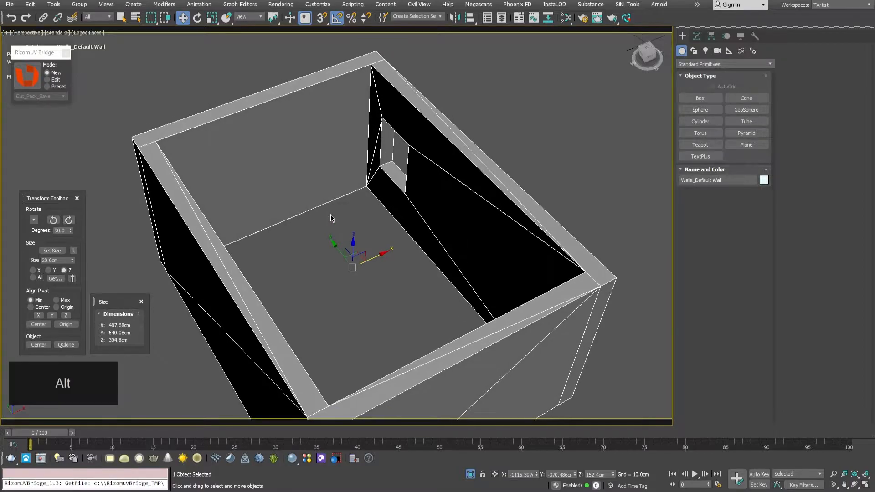
middle_click_drag(379, 191, 318, 211, "alt")
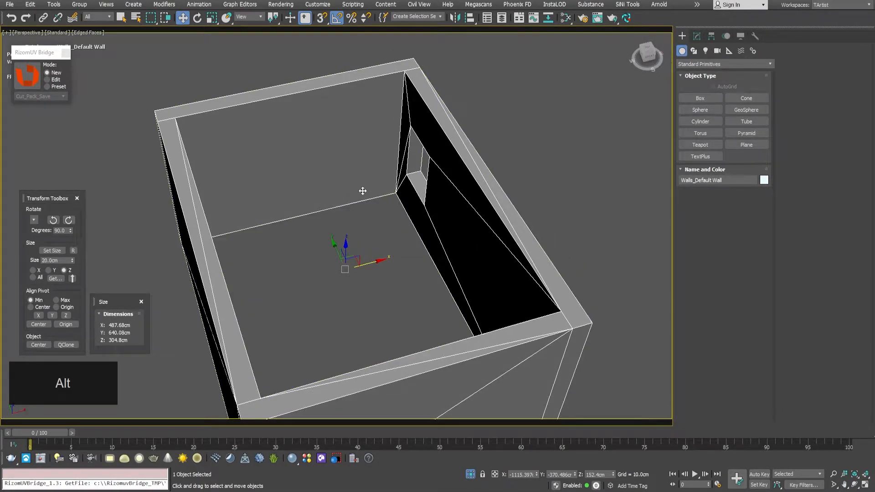
middle_click_drag(330, 181, 313, 182, "alt")
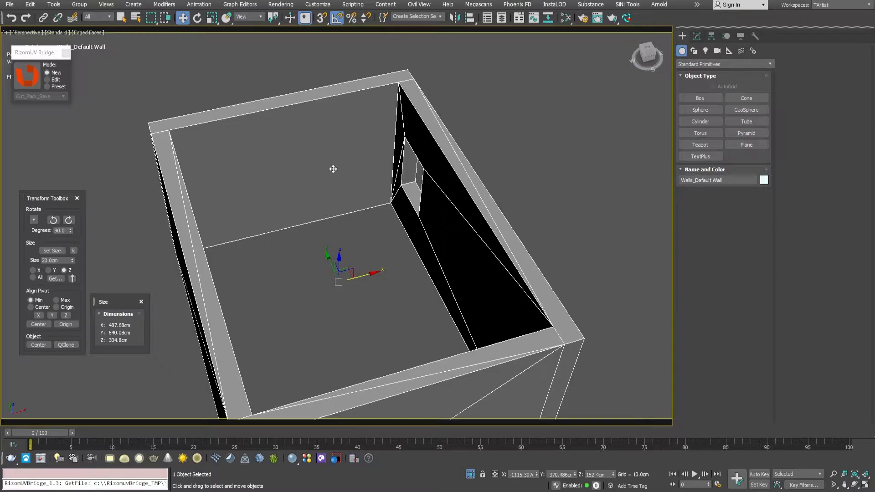
middle_click_drag(329, 161, 336, 159, "alt")
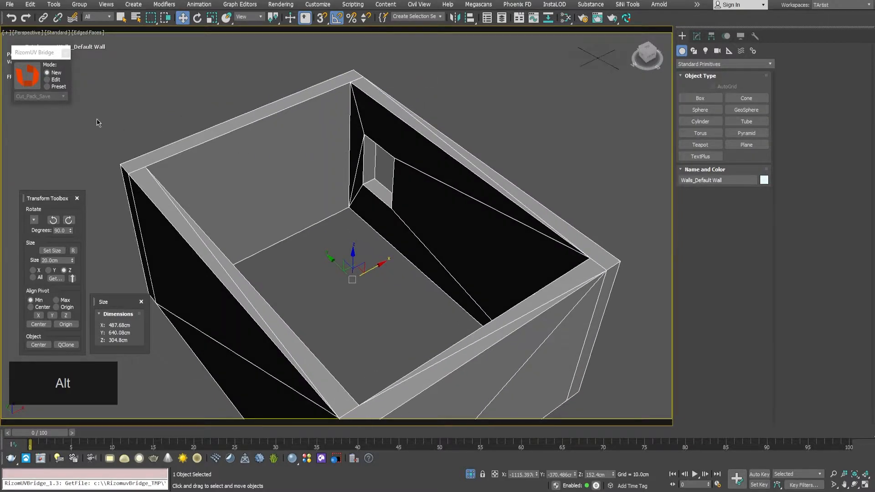
Step: Send the selected wall object to RizomUV through the bridge in New mode and bring the whole room into view
left_click(30, 79)
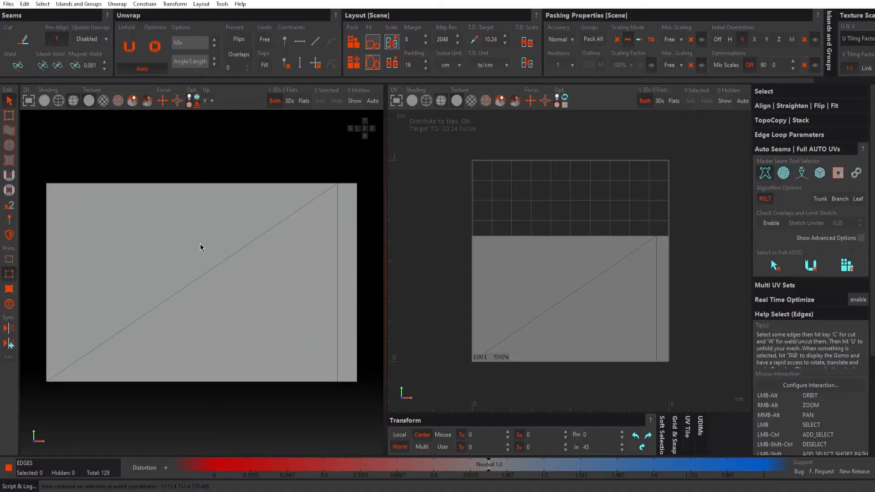
left_click_drag(173, 242, 195, 228, "alt")
scroll(205, 250, "down", 3)
key("alt")
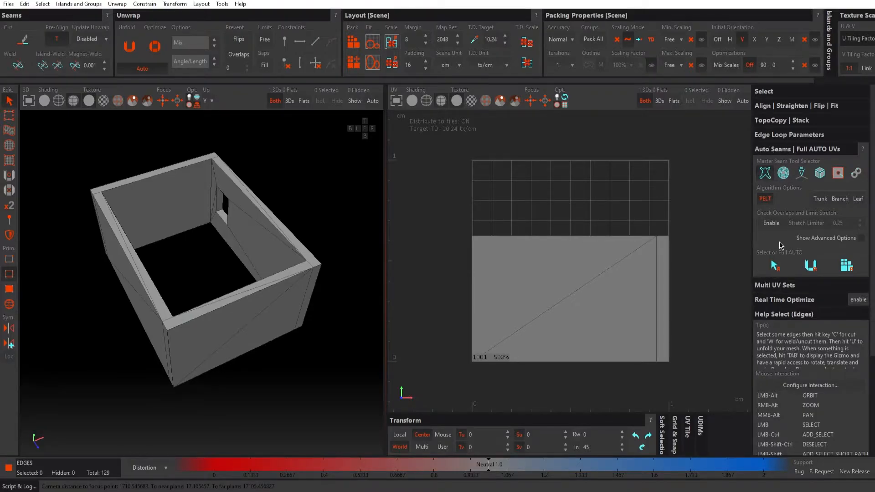
Step: Auto-select the walls' seam edges with the Sharp Edges algorithm at an angle of 32.4 and cut them
left_click(802, 174)
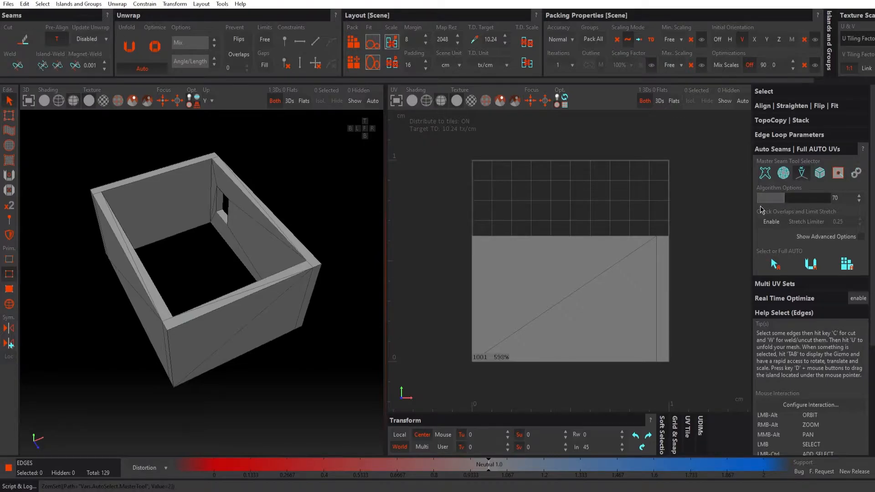
left_click_drag(784, 204, 772, 202)
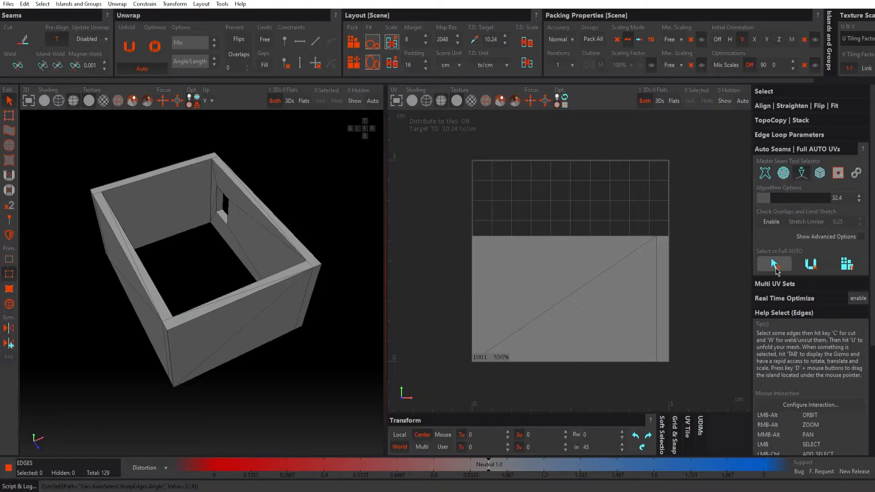
left_click(774, 268)
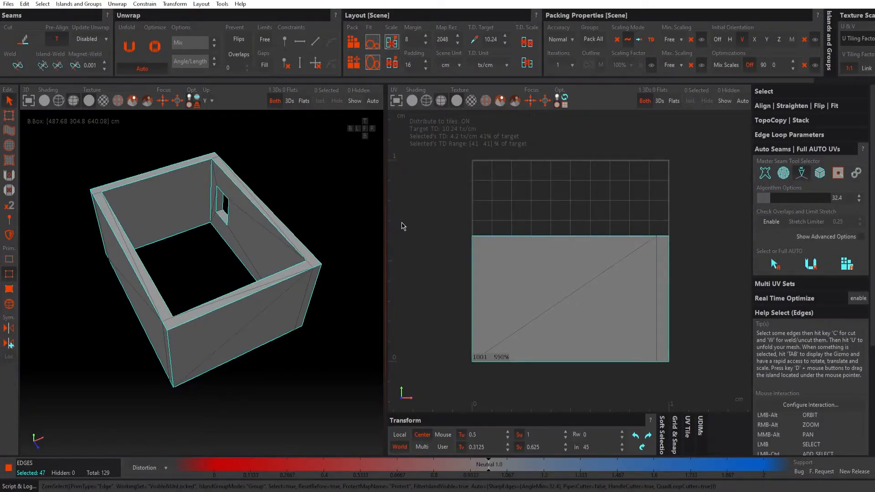
key("c")
Step: Automatically unfold and pack the wall islands into the UV tile, optimizing them to reduce distortion
left_click(811, 264)
left_click(845, 265)
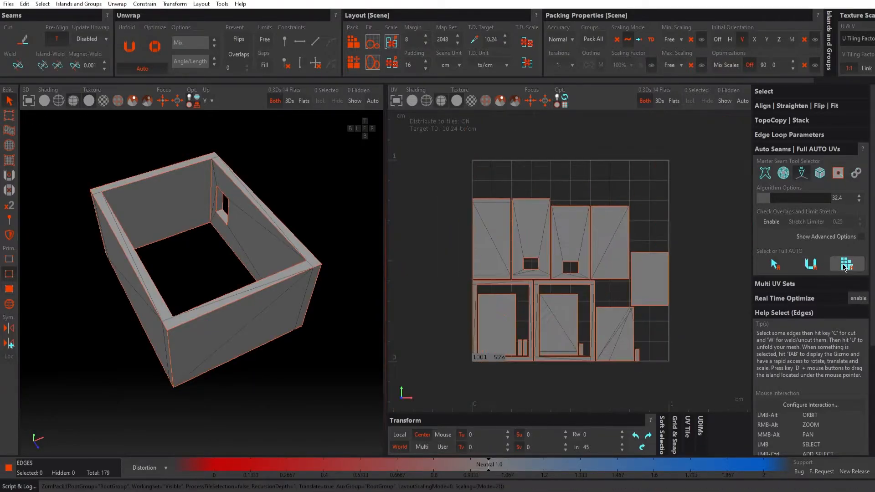
left_click(155, 47)
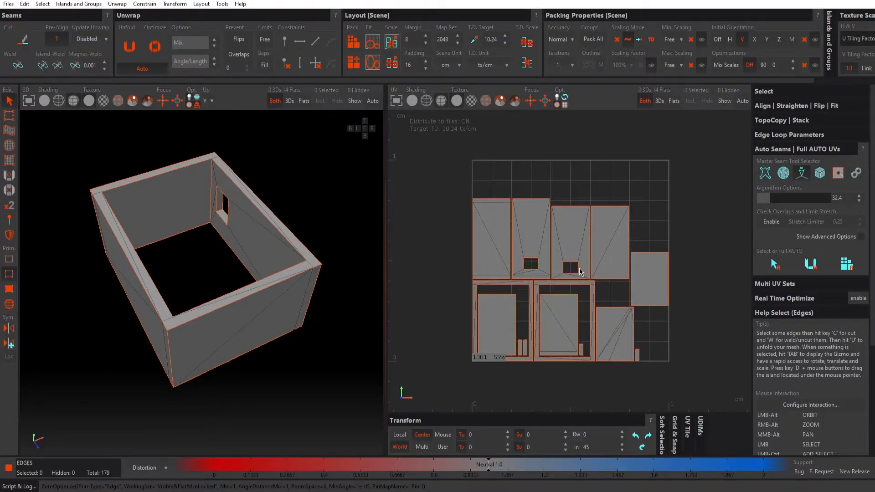
Step: Inspect the packed UV islands and compare them with the seams on the room model
scroll(580, 272, "up", 3)
middle_click_drag(612, 308, 613, 295, "alt")
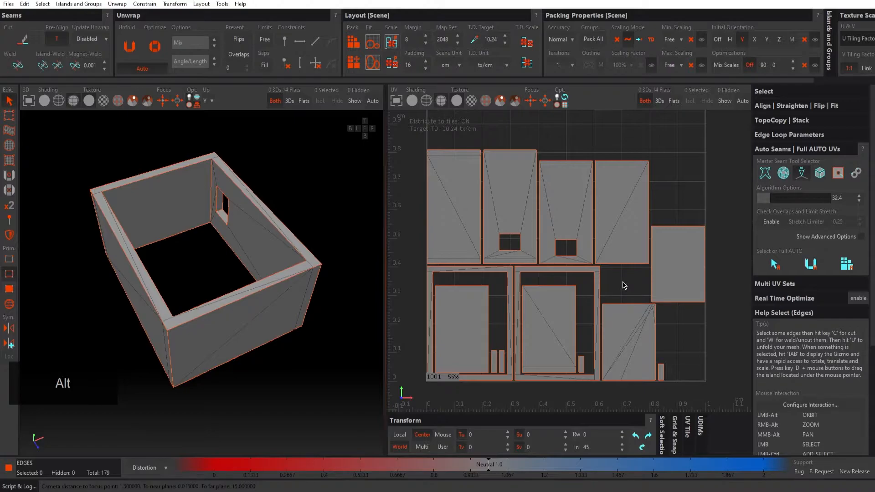
left_click_drag(181, 262, 176, 215, "alt")
middle_click_drag(182, 183, 187, 210, "alt")
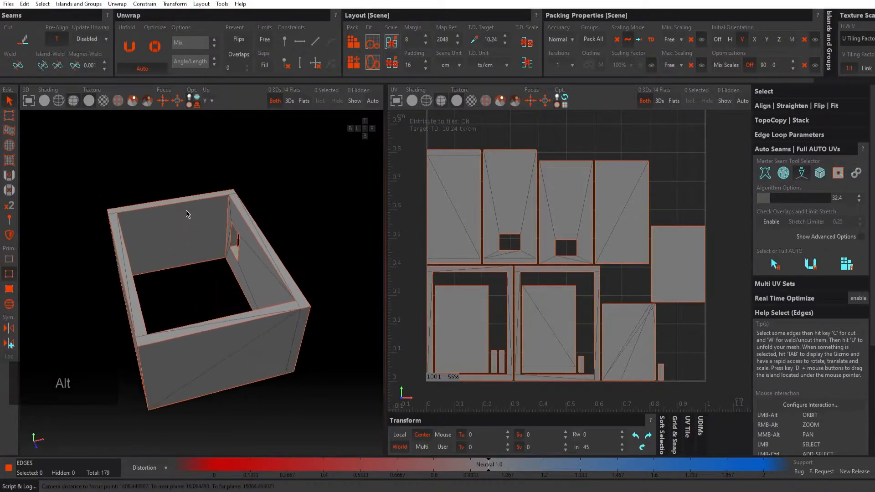
right_click_drag(187, 210, 221, 215, "alt")
left_click_drag(221, 214, 208, 222, "alt")
left_click(175, 238)
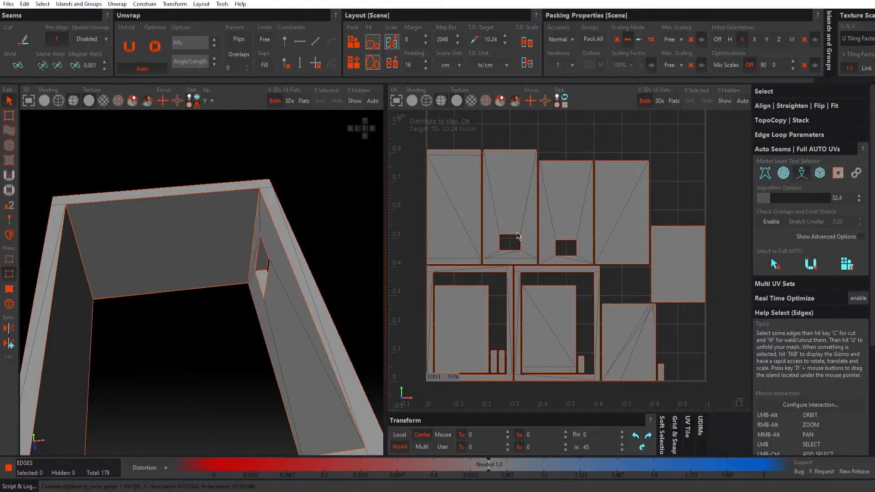
middle_click_drag(525, 290, 530, 294, "alt")
middle_click_drag(573, 252, 557, 265, "alt")
right_click_drag(593, 252, 575, 247, "alt")
key("alt")
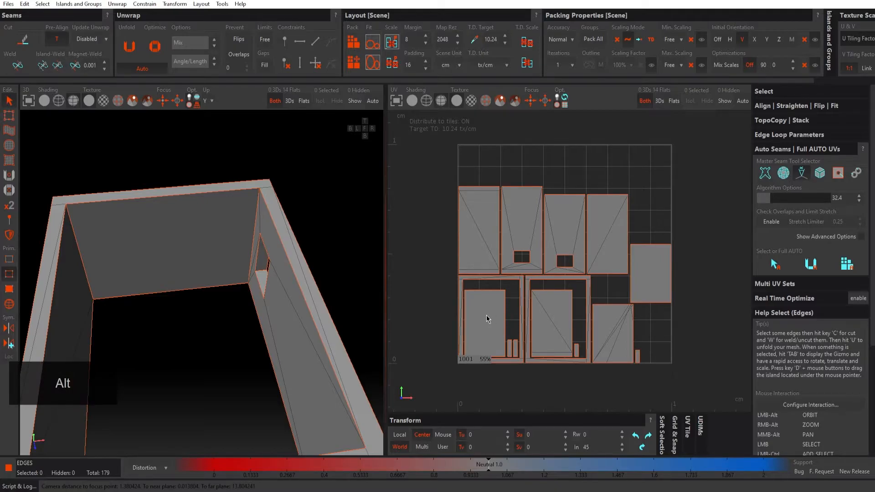
Step: Switch to island selection and select the room's inner end wall to check its texel density
left_click(9, 304)
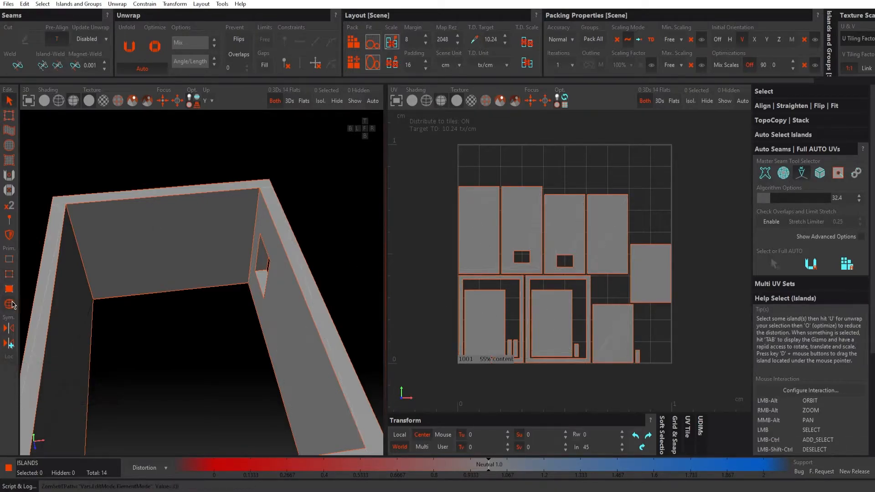
left_click(149, 242)
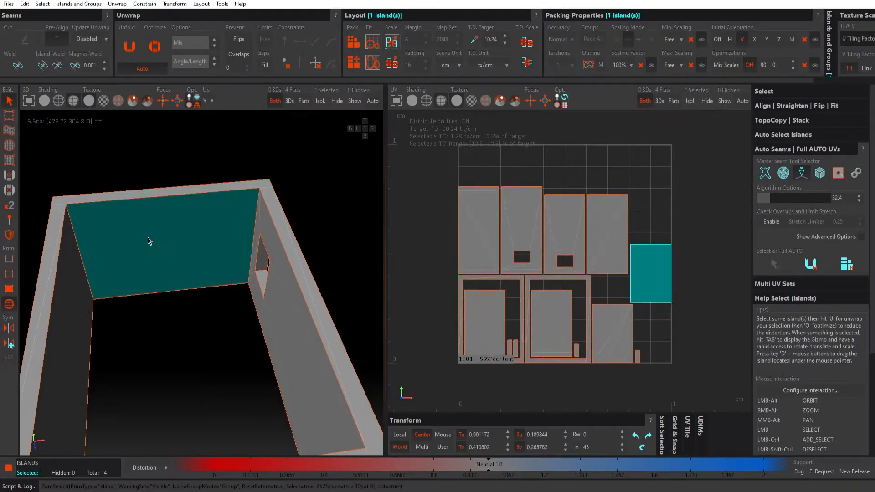
middle_click_drag(662, 289, 635, 319, "alt")
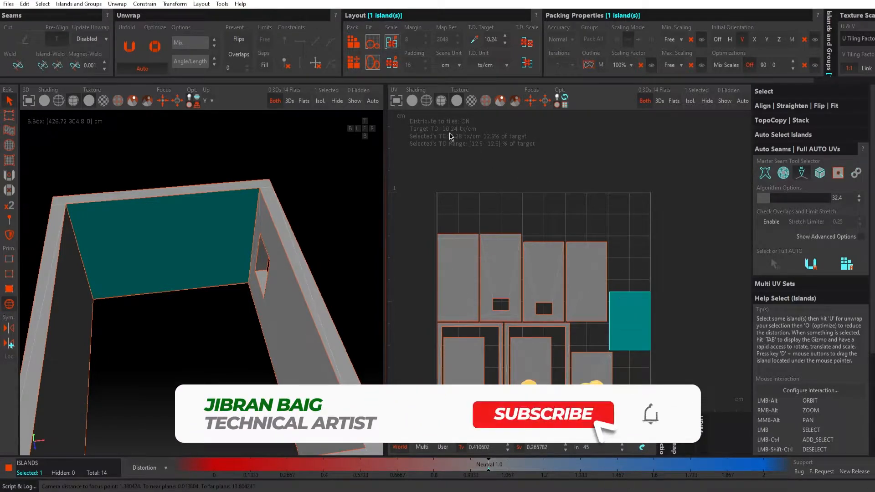
Step: Clear the island selection and double the layout's map resolution to 4096
left_click(631, 173)
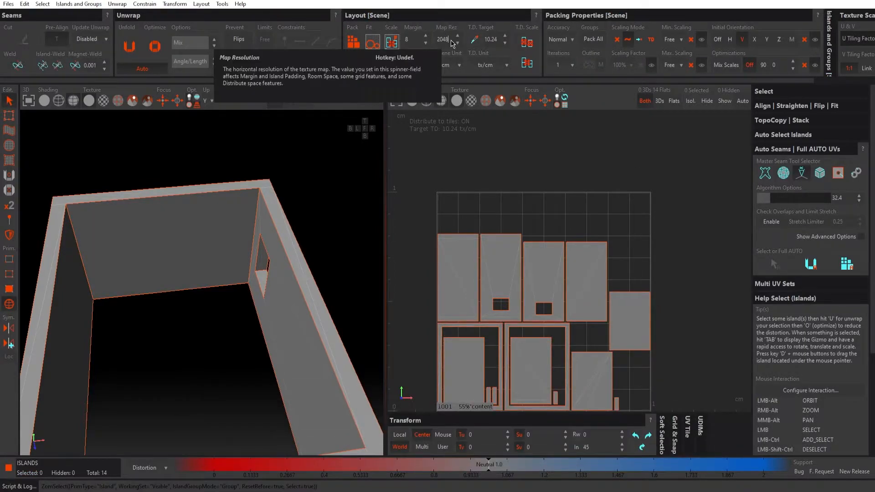
key("KP_Multiply")
type("2")
key("Return")
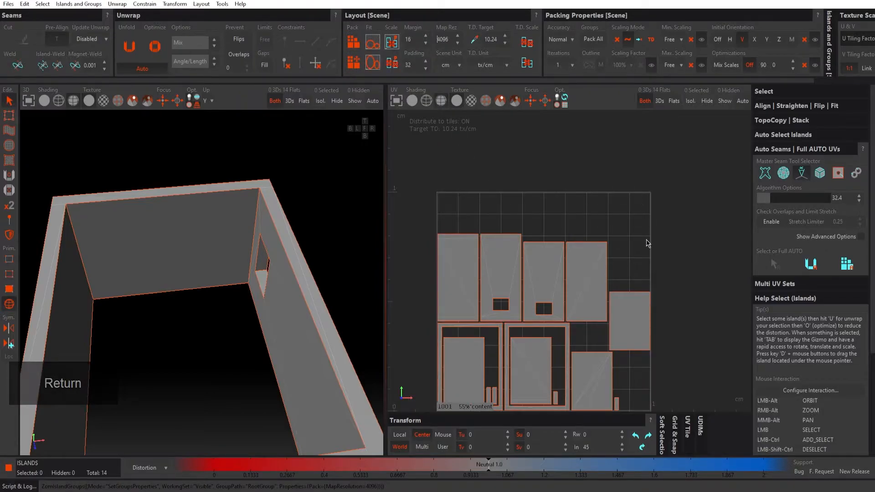
Step: Reselect the inner end wall's island and check its texel density against the target
left_click(630, 309)
middle_click_drag(676, 292, 671, 274, "alt")
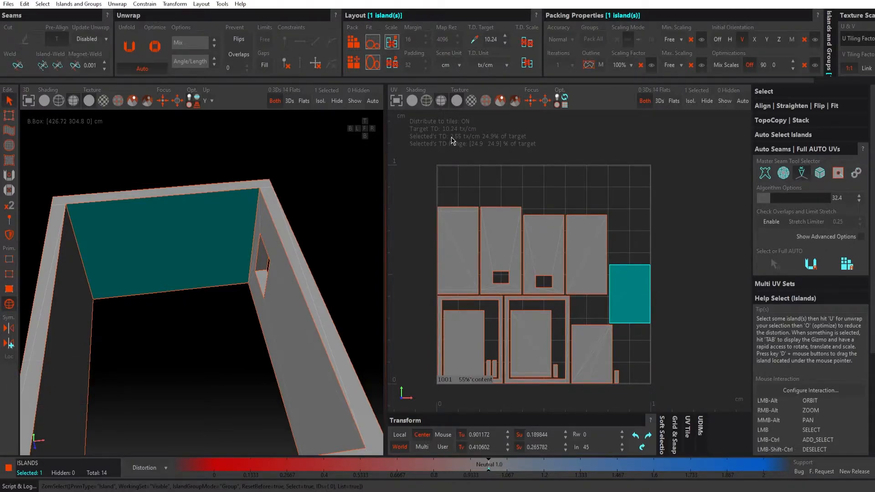
scroll(680, 244, "down", 2)
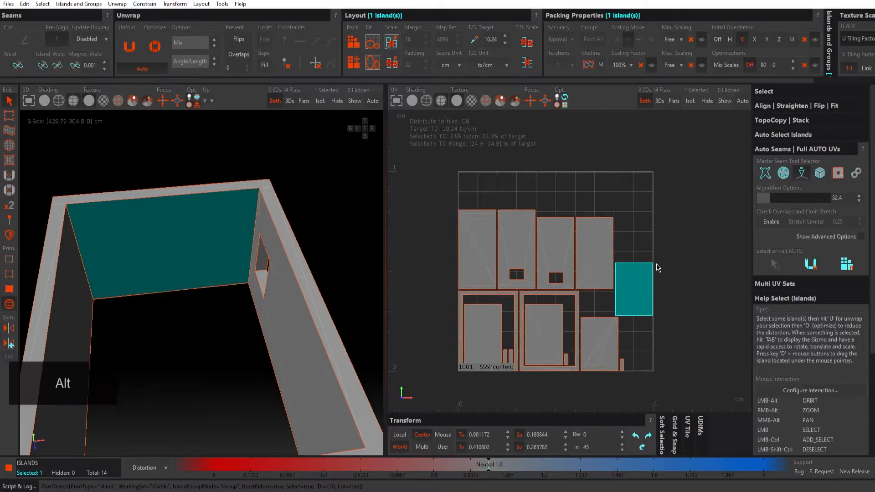
middle_click_drag(635, 284, 653, 248, "alt")
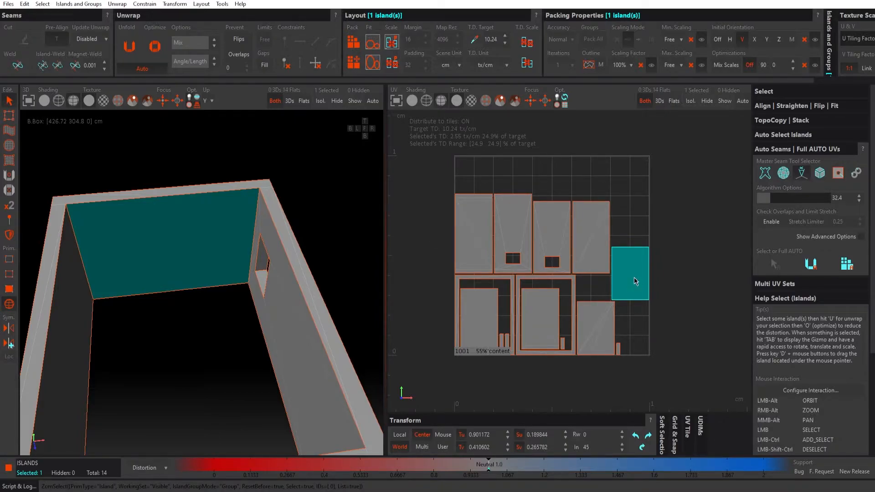
Step: Move the inner end wall's island outside the UV tile, to about -0.41 in U and 0.52 in V
key("Tab")
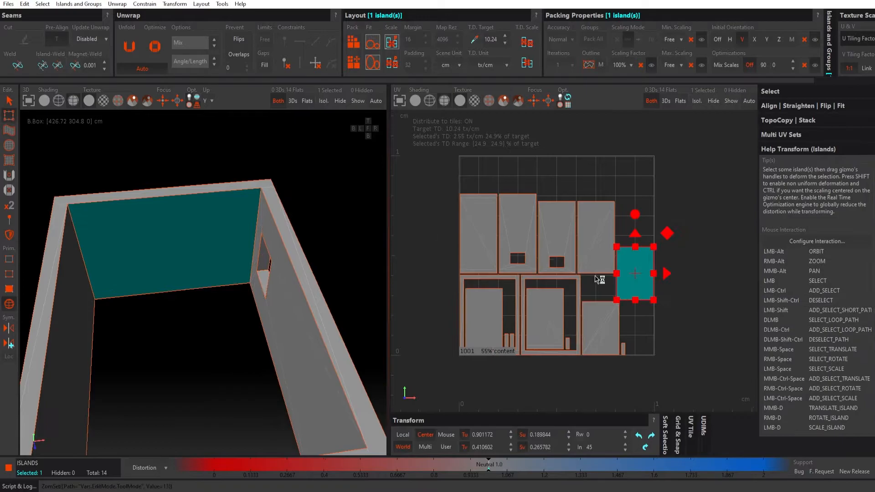
left_click_drag(637, 272, 420, 254)
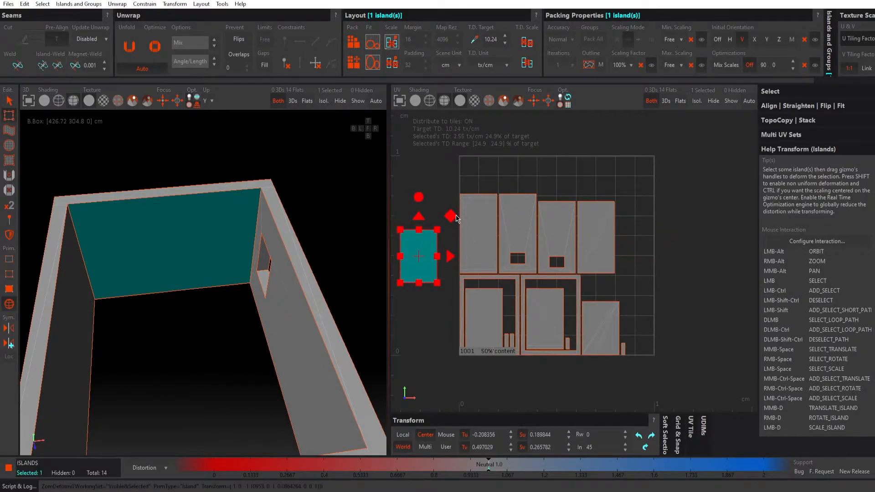
middle_click_drag(406, 243, 548, 247, "alt")
left_click_drag(551, 250, 511, 250)
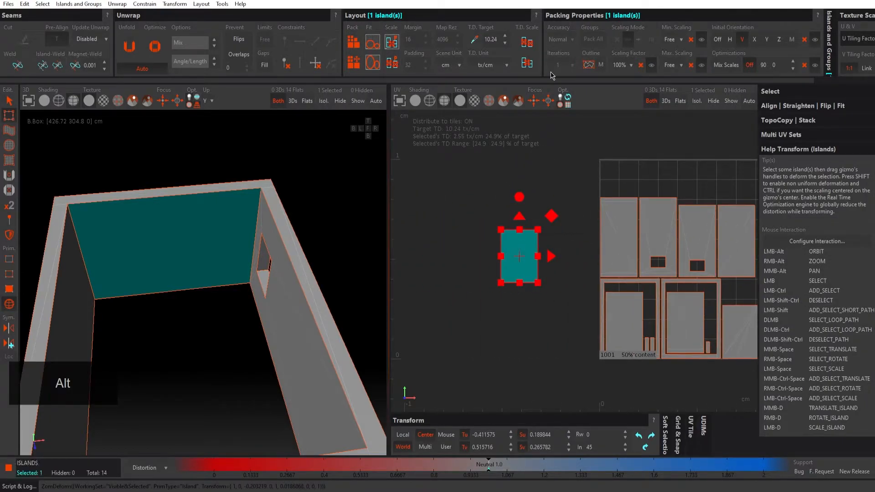
Step: Scale the inner end wall's island to the target texel density of 10.24 tx/cm and compare it with the UV tile
left_click(527, 42)
middle_click_drag(568, 188, 535, 177, "alt")
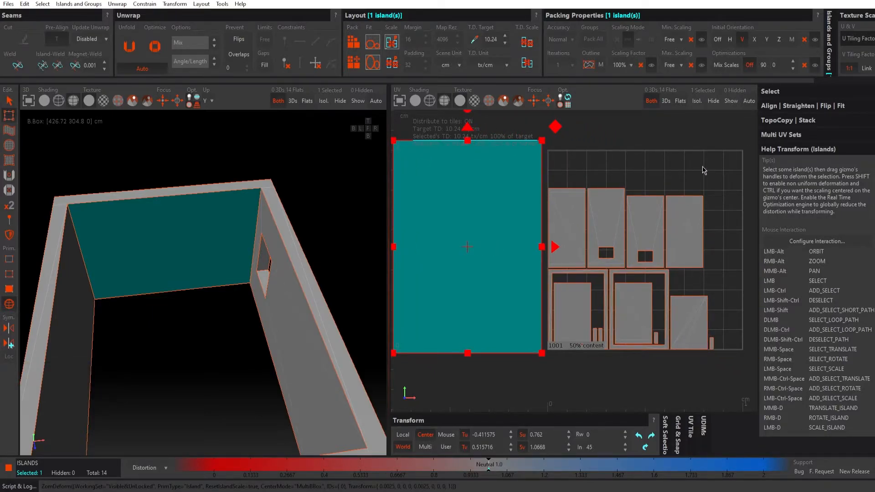
middle_click_drag(701, 170, 687, 172, "alt")
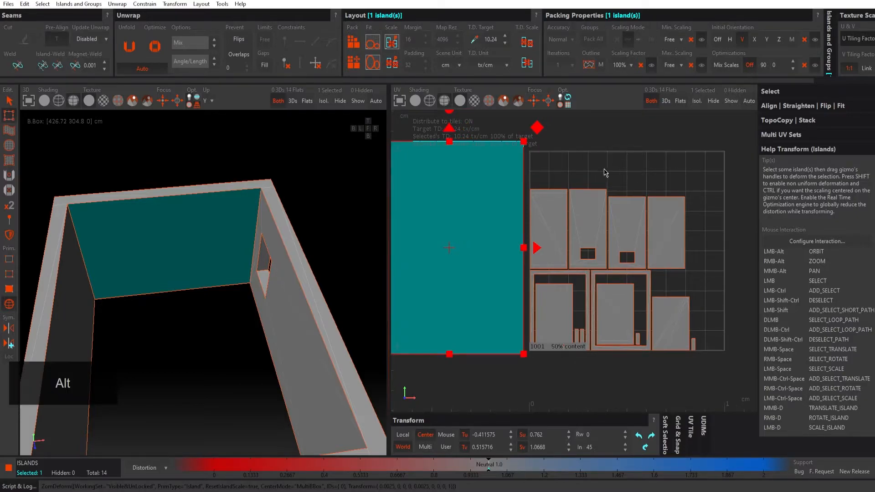
Step: Deselect the inner end wall's island beside the UV tile
middle_click_drag(604, 172, 595, 176, "alt")
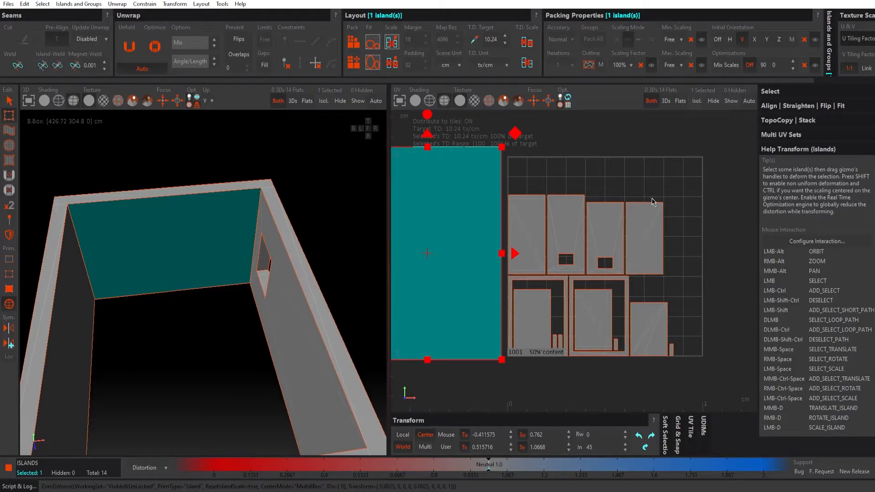
scroll(653, 202, "down", 2)
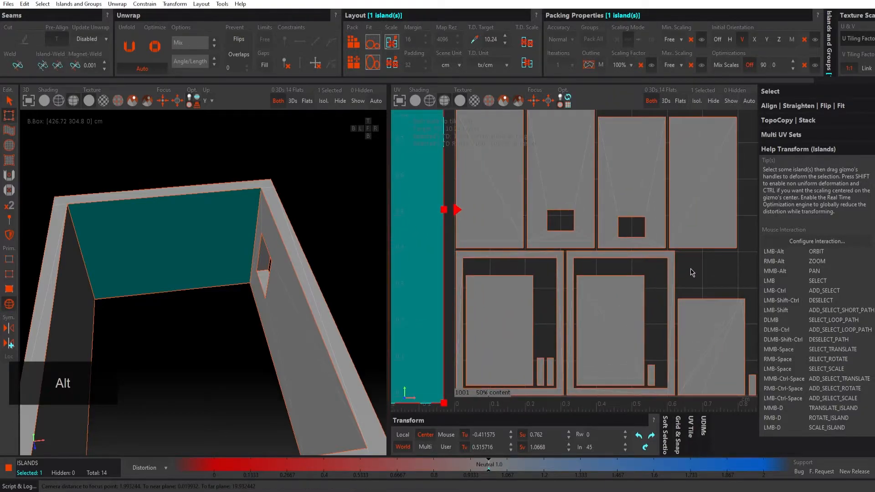
left_click(692, 272)
left_click(607, 263)
left_click(719, 274)
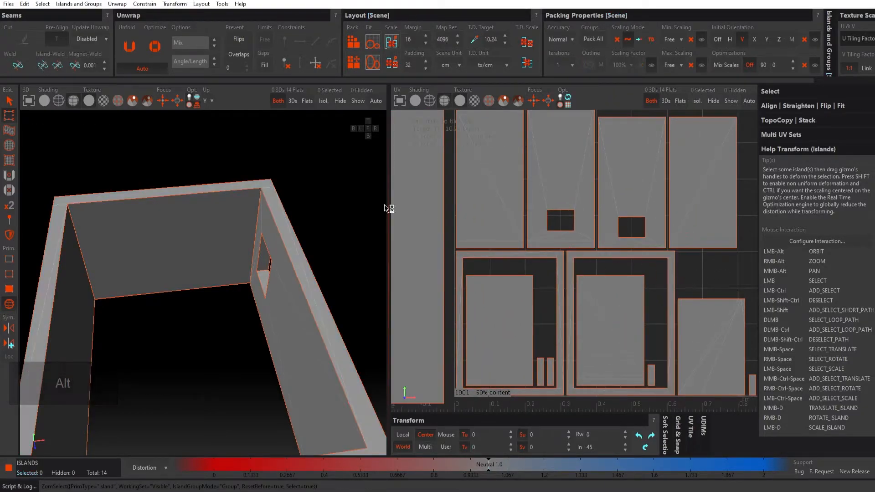
Step: Switch to edge selection, show only the UV view, and select the two upper corner edges of the first frame-shaped island
left_click(10, 275)
scroll(558, 264, "up", 3)
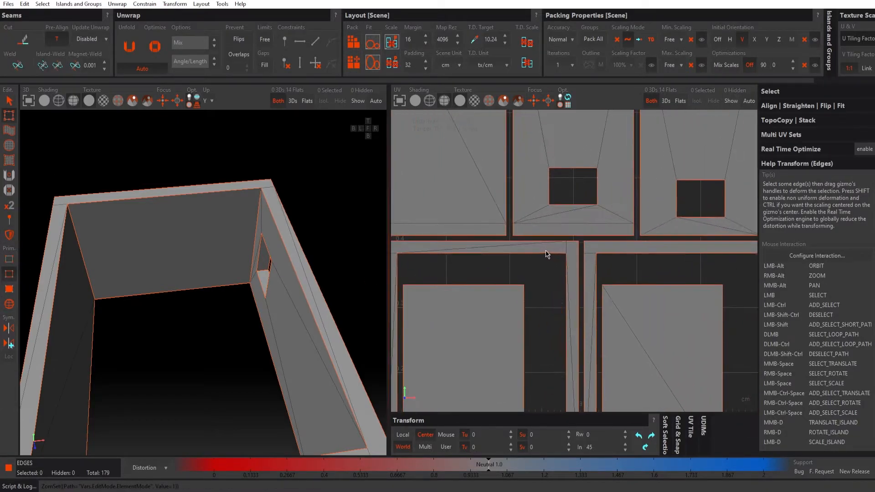
middle_click_drag(549, 254, 576, 248, "alt")
scroll(574, 244, "up", 1)
left_click(401, 101)
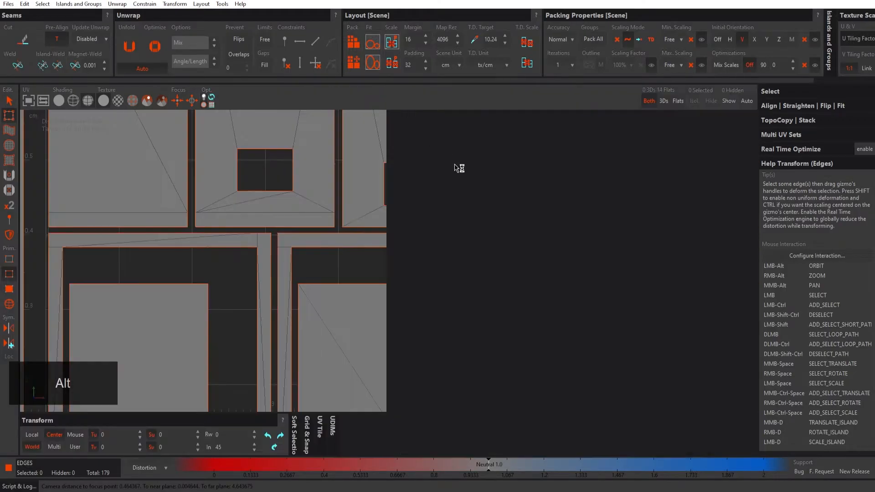
scroll(456, 244, "up", 2)
scroll(429, 238, "up", 2)
left_click(460, 222)
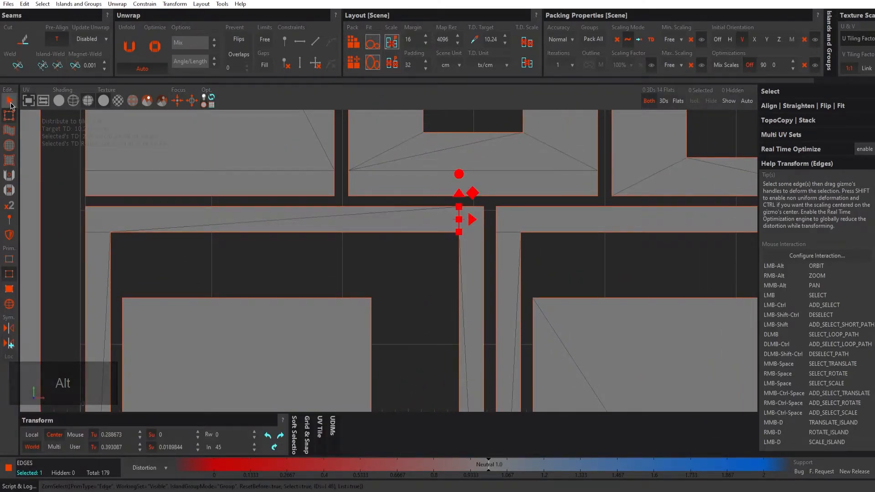
key("Tab")
left_click(100, 233)
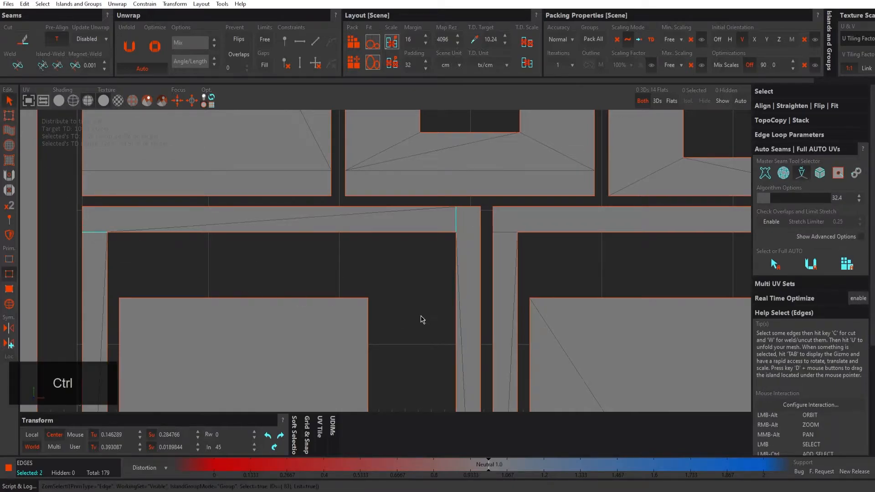
Step: Add the two upper corner edges of the second frame-shaped island to the edge selection
middle_click_drag(420, 319, 376, 226, "alt")
middle_click_drag(593, 219, 430, 239, "alt")
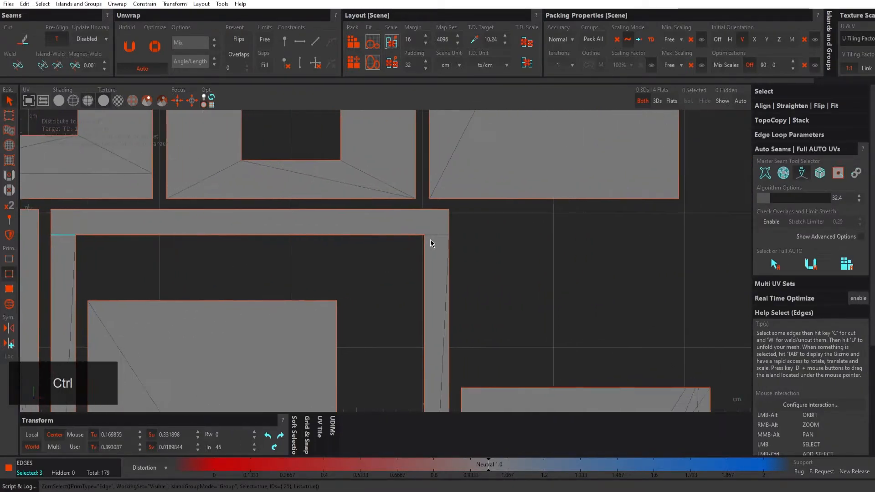
left_click(444, 235, "ctrl")
Step: Add the lower corner edges of both frame-shaped islands to the edge selection
right_click_drag(485, 282, 419, 280, "alt")
middle_click_drag(440, 320, 436, 254, "alt")
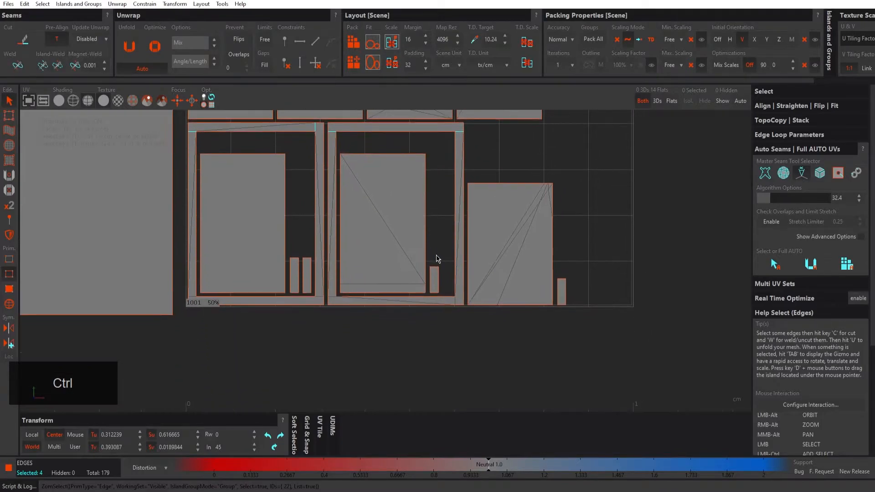
right_click_drag(428, 295, 480, 304, "alt")
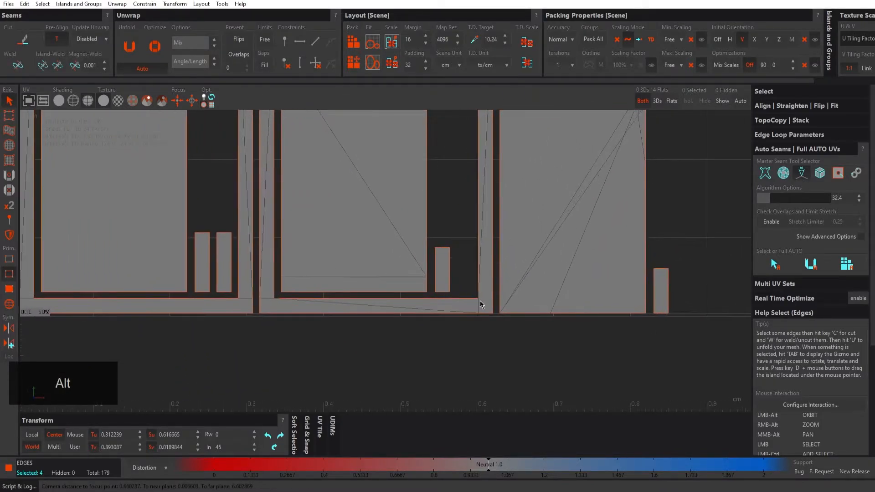
left_click(479, 307, "ctrl")
middle_click_drag(281, 318, 357, 315, "alt")
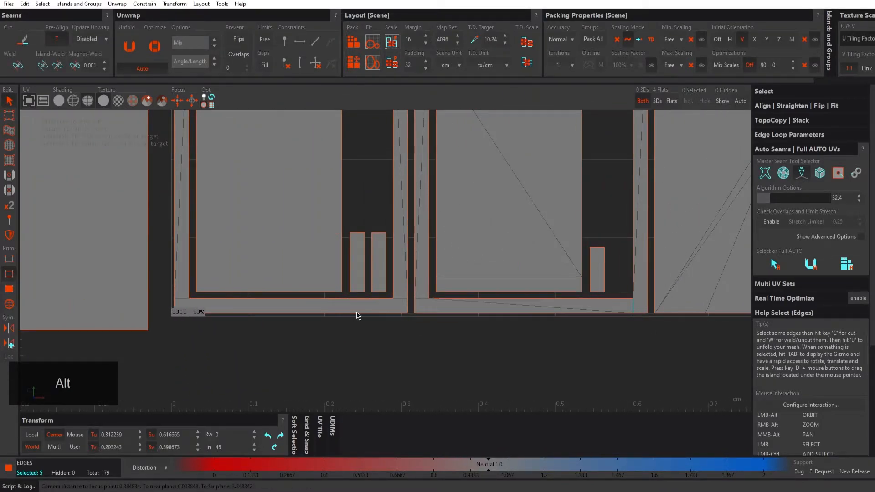
left_click(399, 299, "ctrl")
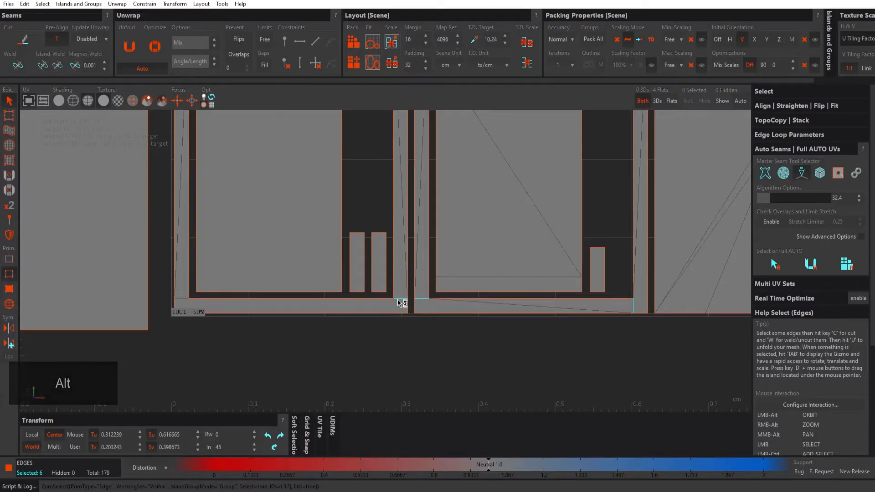
left_click(179, 302, "ctrl")
Step: Cut the two frame-shaped islands along the selected corner edges and repack all islands into the UV tile
scroll(381, 228, "down", 5)
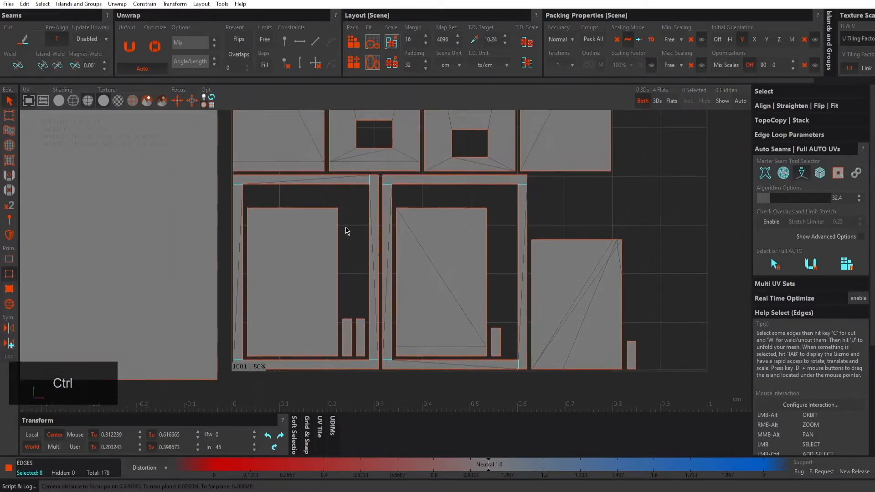
key("c")
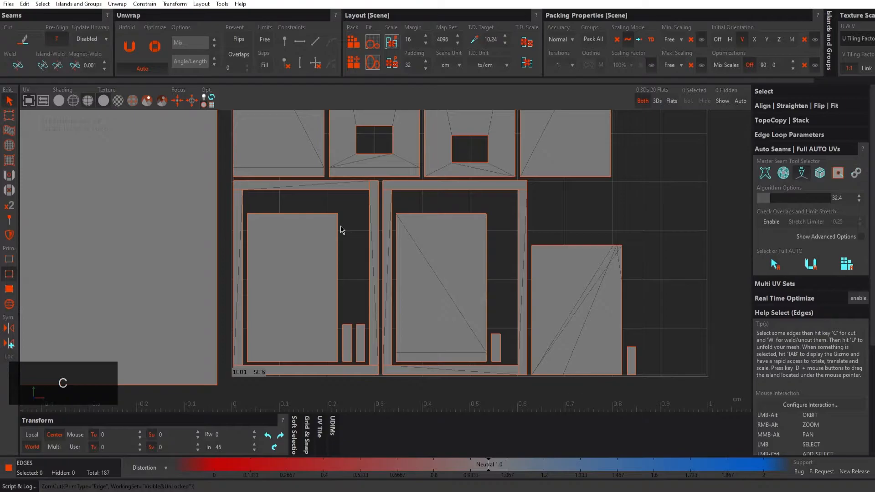
middle_click_drag(343, 229, 342, 237, "alt")
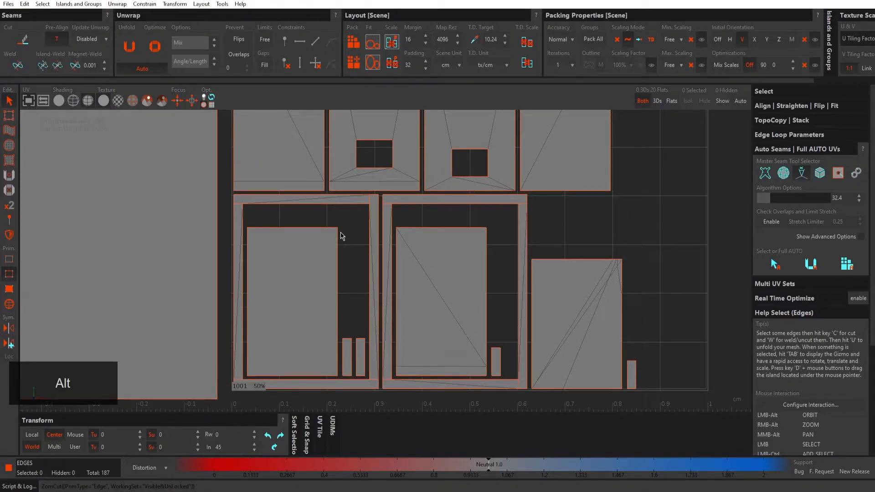
key("p")
scroll(389, 302, "up", 3)
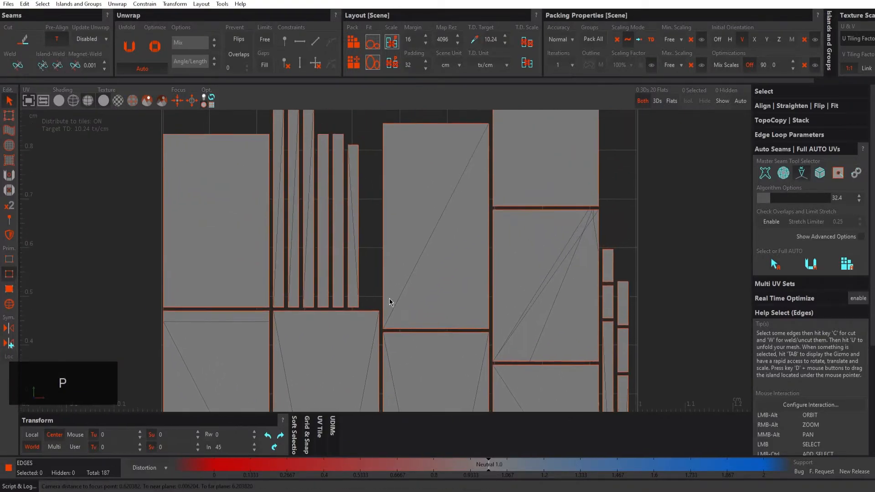
Step: Examine the repacked UV layout, bring back the 3D view beside it, and view the room's walls from above
scroll(455, 285, "down", 5)
middle_click_drag(445, 269, 438, 239)
scroll(441, 238, "up", 1)
scroll(446, 239, "up", 1)
scroll(445, 240, "down", 1)
scroll(435, 243, "down", 1)
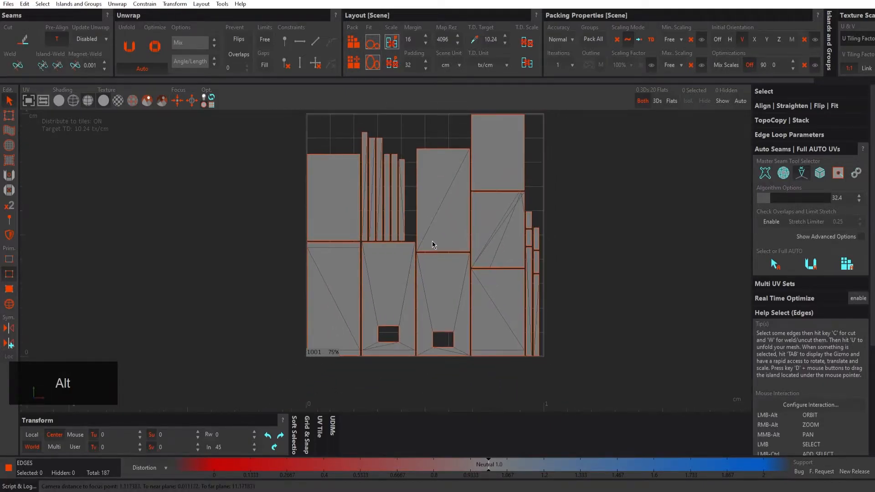
left_click(29, 102)
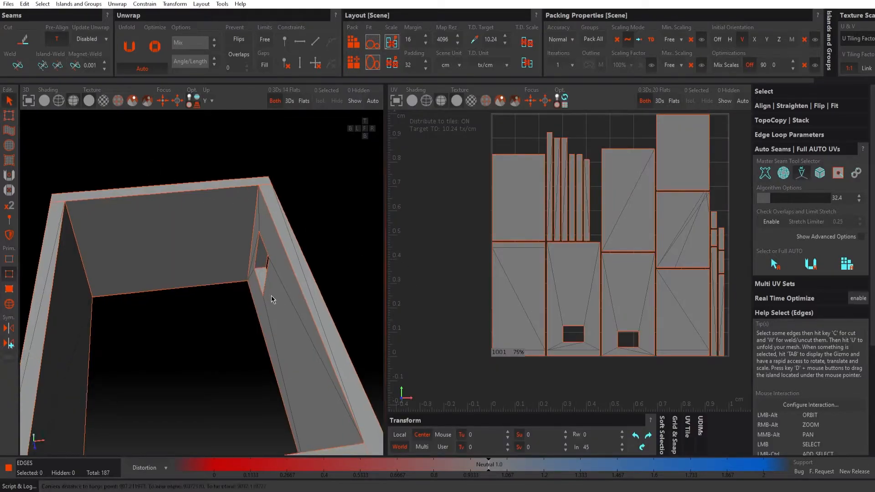
left_click_drag(272, 299, 226, 246, "alt")
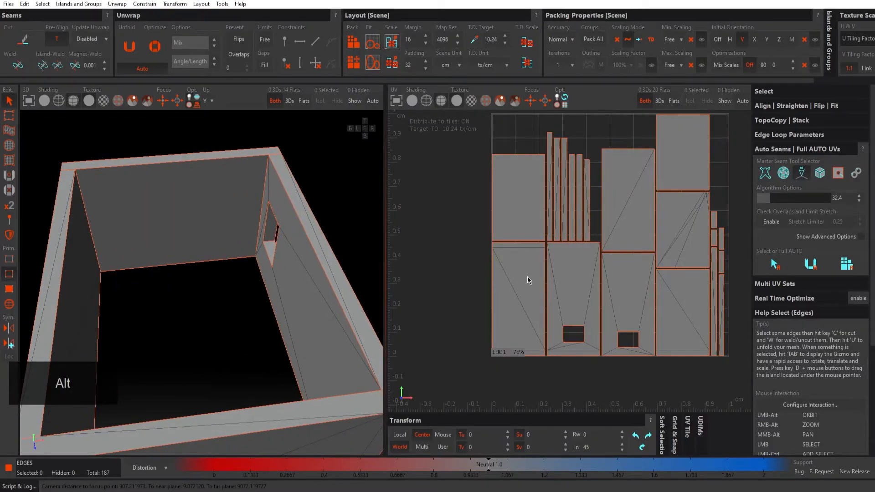
middle_click_drag(599, 264, 554, 273, "alt")
right_click_drag(577, 269, 560, 269, "alt")
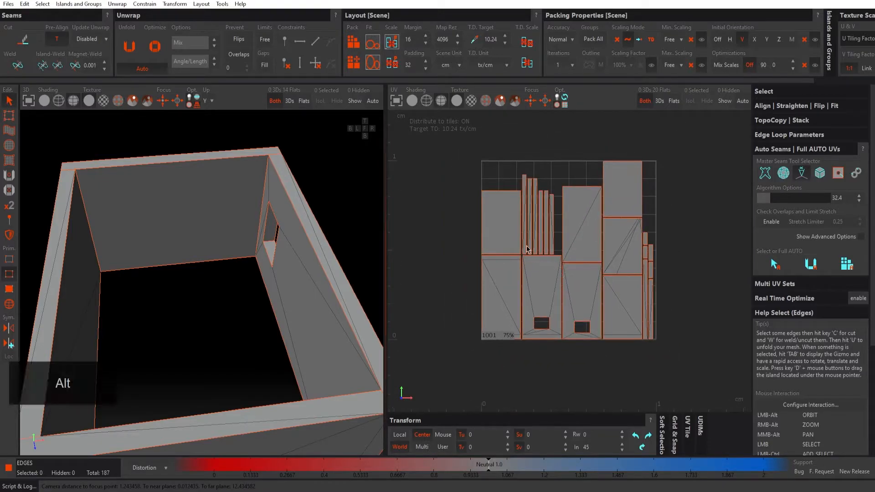
mouse_move(247, 275)
left_mouse_down("alt")
mouse_move(285, 271)
mouse_move(257, 271)
mouse_move(246, 285)
left_mouse_up("alt")
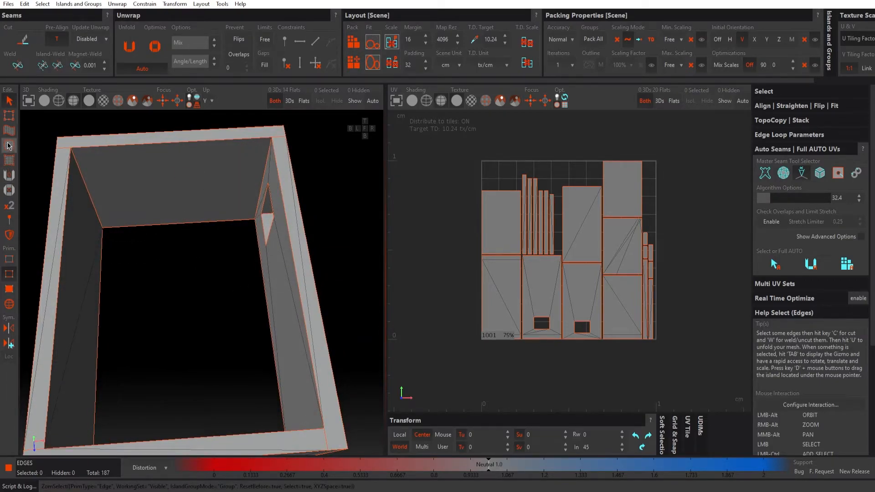
left_click(10, 287)
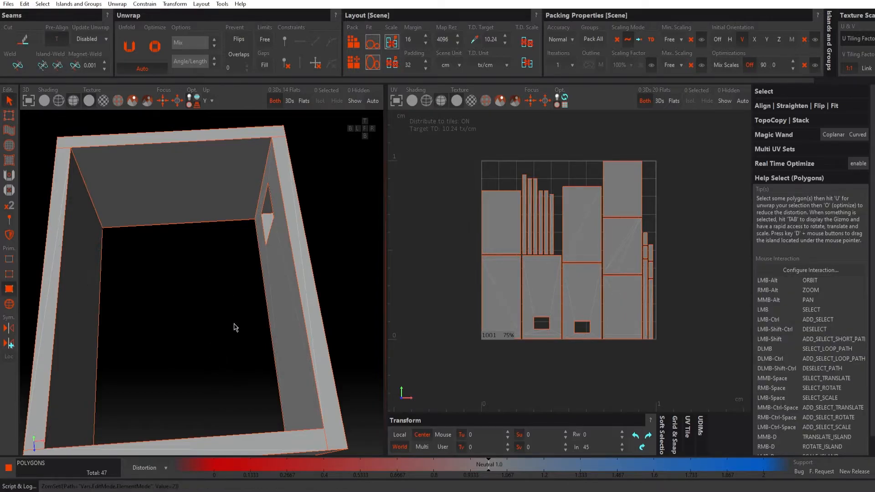
left_click(220, 187)
left_click_drag(219, 260, 106, 308, "alt")
left_click(93, 225, "ctrl")
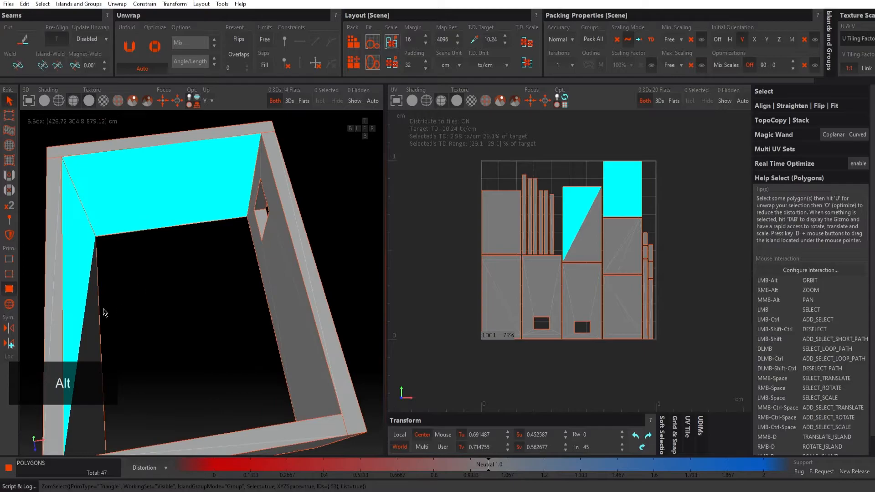
left_click(96, 314, "ctrl")
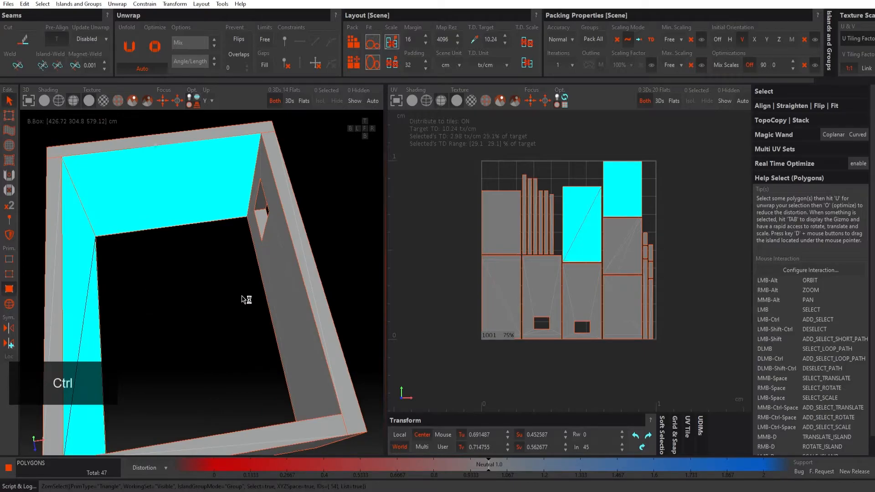
Step: Switch to island selection and select the islands of the room's four inner walls
left_click(13, 305)
left_click(90, 266)
left_click_drag(107, 231, 122, 213, "alt")
left_click(147, 203, "ctrl")
left_click_drag(160, 241, 326, 258, "alt")
left_click(293, 257, "ctrl")
left_click_drag(201, 243, 250, 258, "alt")
left_click(279, 240, "ctrl")
Step: Examine the window opening in the inner wall, check the window frame in 3ds Max, and return to RizomUV
scroll(251, 257, "up", 5)
left_click_drag(297, 226, 291, 225, "alt")
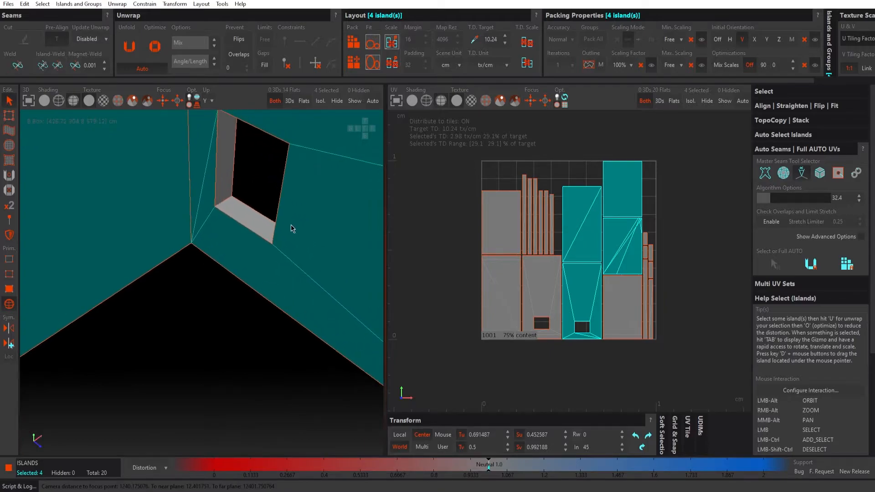
left_click_drag(221, 193, 247, 251, "alt")
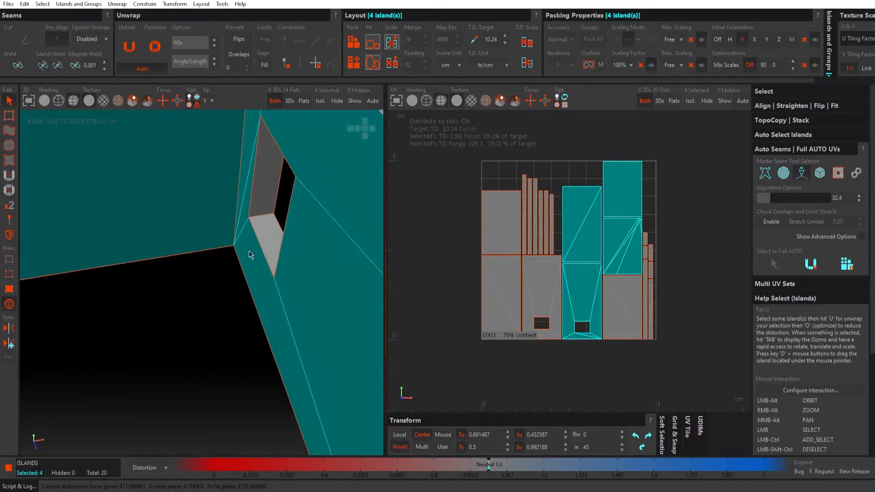
scroll(241, 252, "down", 5)
middle_click_drag(199, 244, 213, 238, "alt")
left_click_drag(213, 240, 219, 249, "alt")
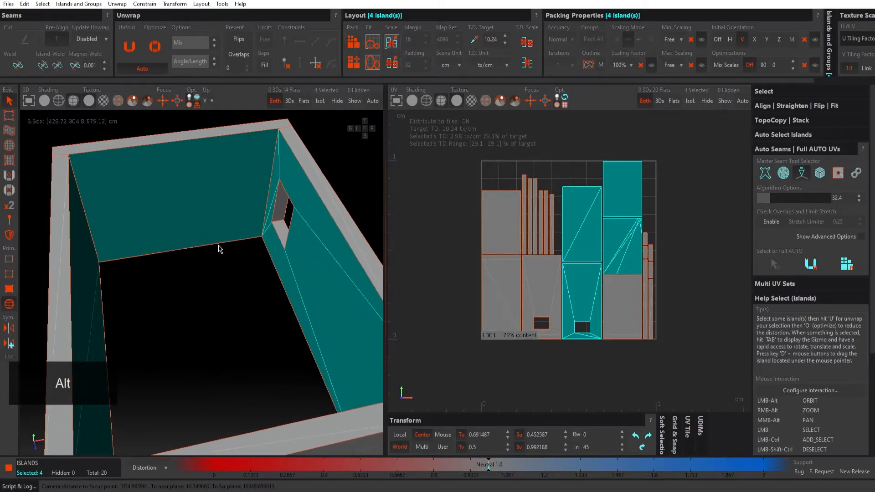
key("alt+Tab")
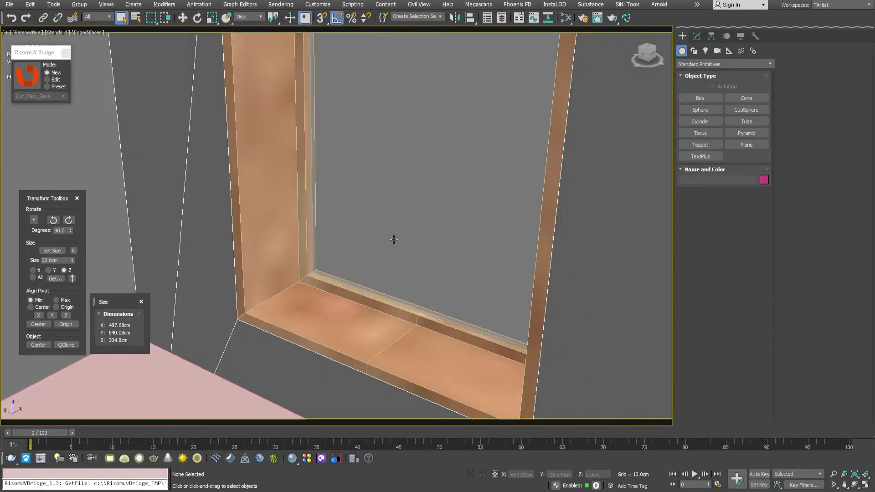
key("alt+Tab")
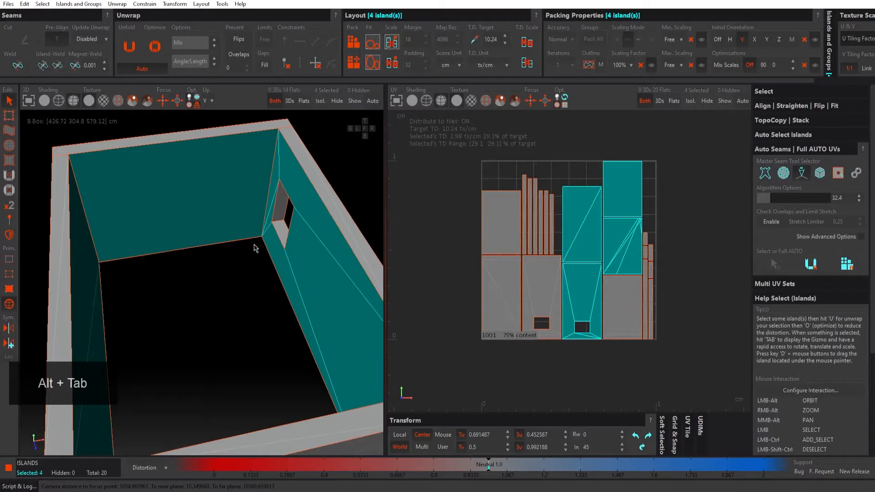
left_click_drag(232, 233, 250, 228, "alt")
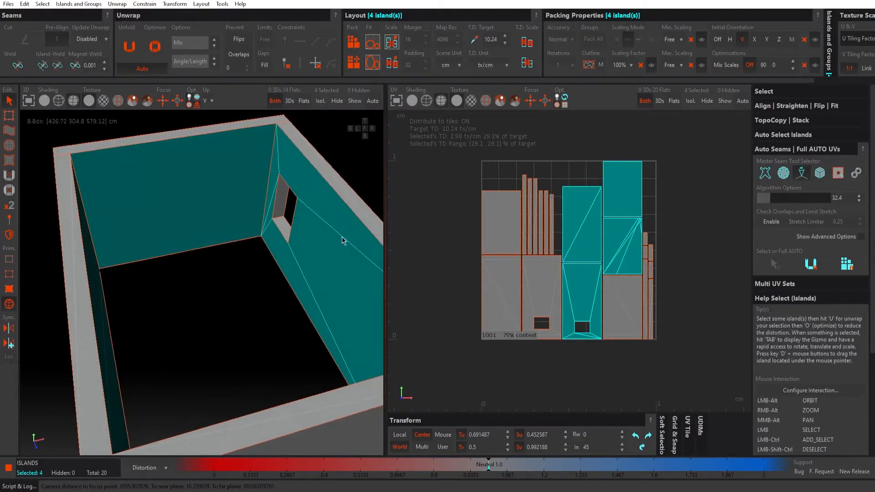
Step: Move the four inner wall islands outside the UV tile, to about -0.50 in U and 0.47 in V
middle_click_drag(569, 240, 627, 240, "alt")
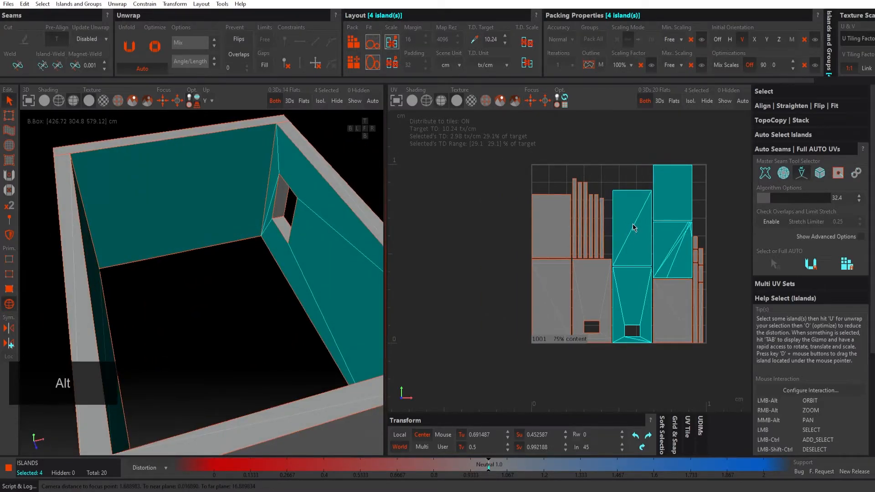
left_click(9, 116)
left_click_drag(640, 223, 437, 228)
middle_click_drag(508, 214, 537, 238, "alt")
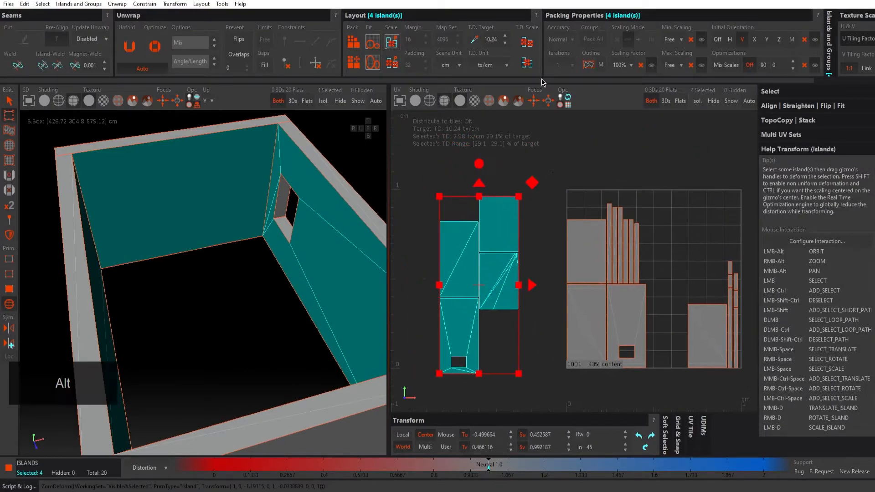
Step: Scale the four inner wall islands to the 10.24 tx/cm target density and move them to about -1.38 in U and -0.06 in V
left_click(527, 41)
right_click_drag(643, 223, 600, 245, "alt")
left_click_drag(592, 242, 474, 303)
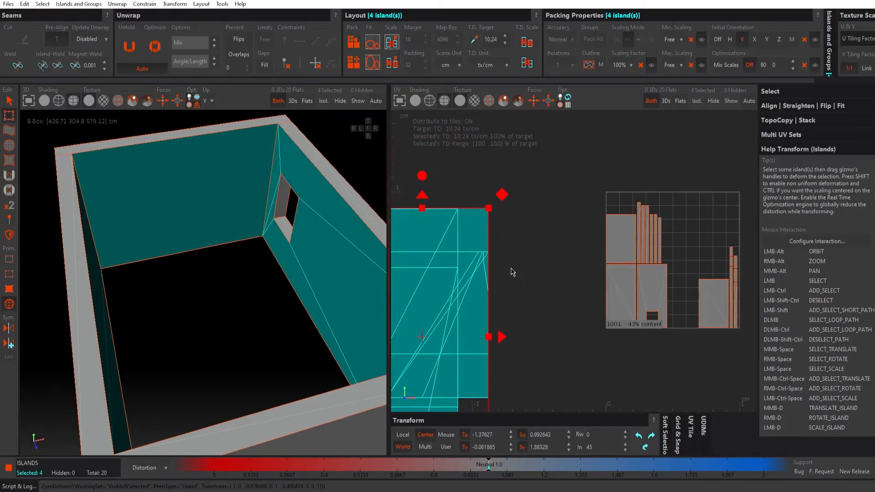
Step: Select all the remaining islands and move them out of the UV tile, to about 1.53 in U and -0.82 in V
left_click(517, 264)
middle_click_drag(566, 250, 506, 224, "alt")
left_click_drag(507, 173, 742, 368)
middle_click_drag(668, 308, 611, 268, "alt")
left_click_drag(487, 167, 620, 341)
scroll(606, 294, "down", 3)
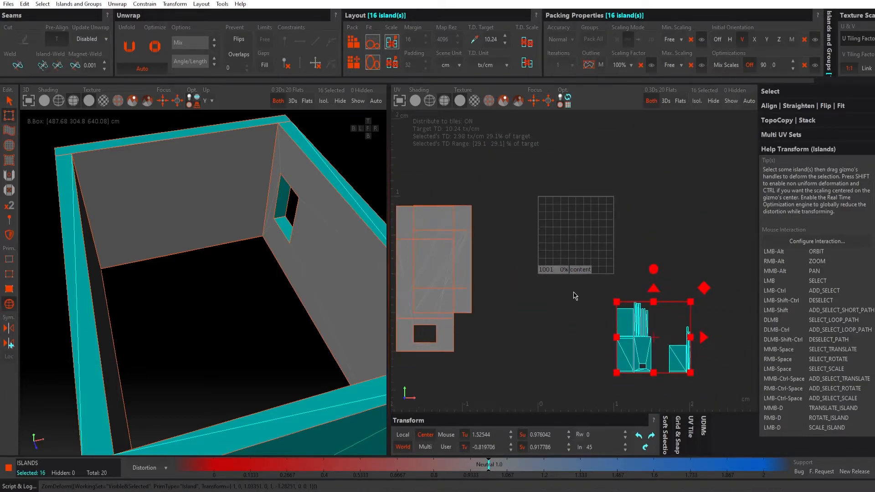
Step: Move the long windowless inner wall island away from the other inner walls, to about -0.26 in U and 0.32 in V
middle_click_drag(541, 319, 564, 301, "alt")
left_click(496, 285)
left_click(451, 260)
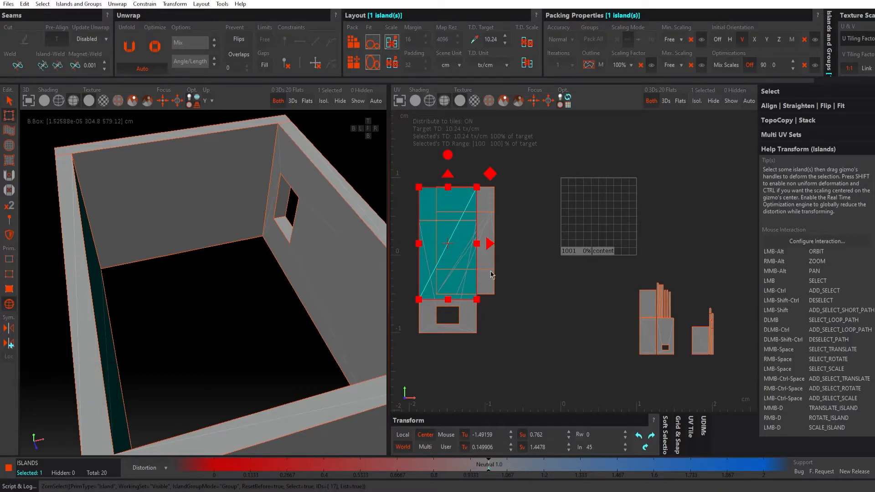
left_click_drag(458, 260, 551, 246)
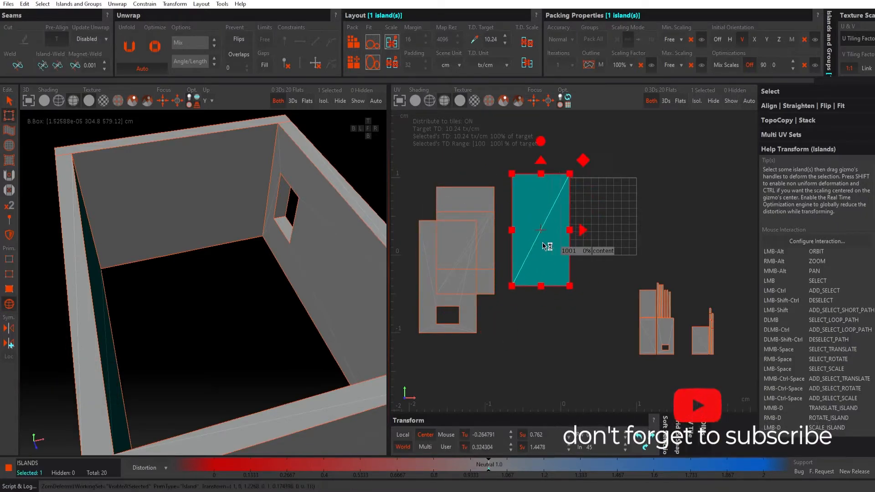
Step: Separate the three overlapping inner wall islands, placing the short back wall at about -1.29 in U and 0.44 in V
left_click_drag(503, 298, 404, 213)
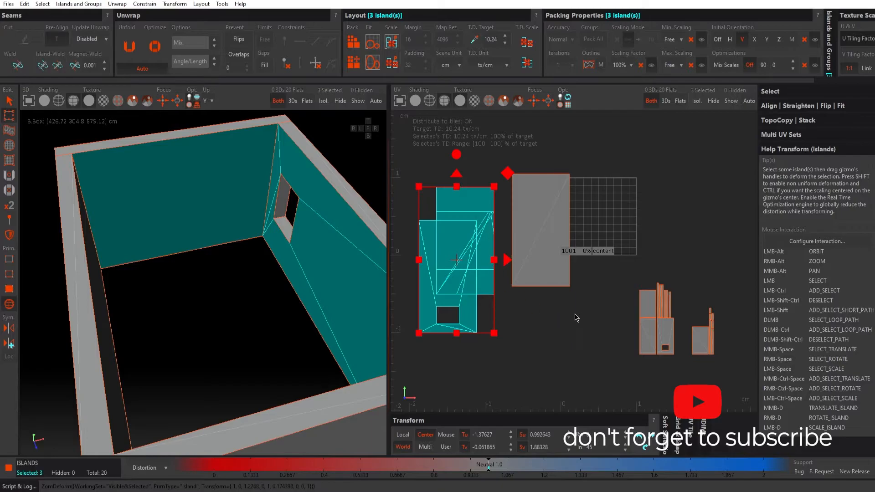
middle_click_drag(549, 302, 617, 291, "alt")
left_click(593, 340)
left_click_drag(493, 280, 421, 246)
left_click(491, 308)
left_click(542, 243)
left_click_drag(549, 225, 471, 329)
left_click(541, 235)
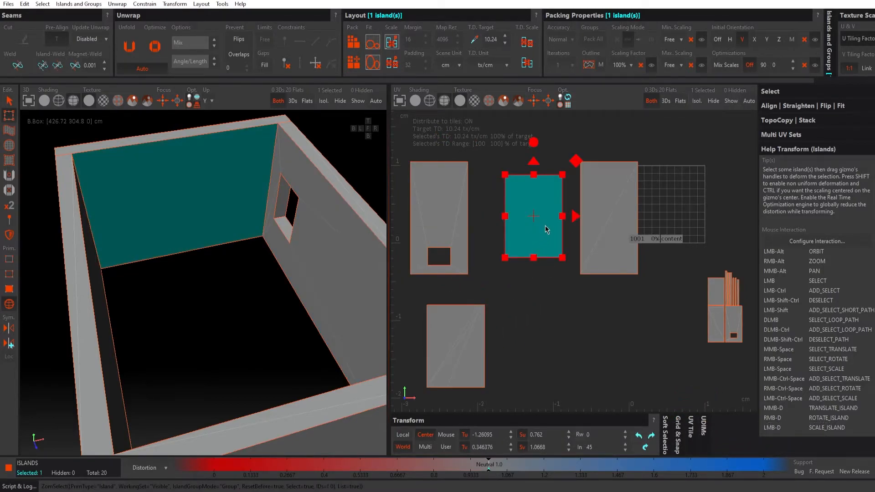
left_click_drag(546, 229, 544, 222)
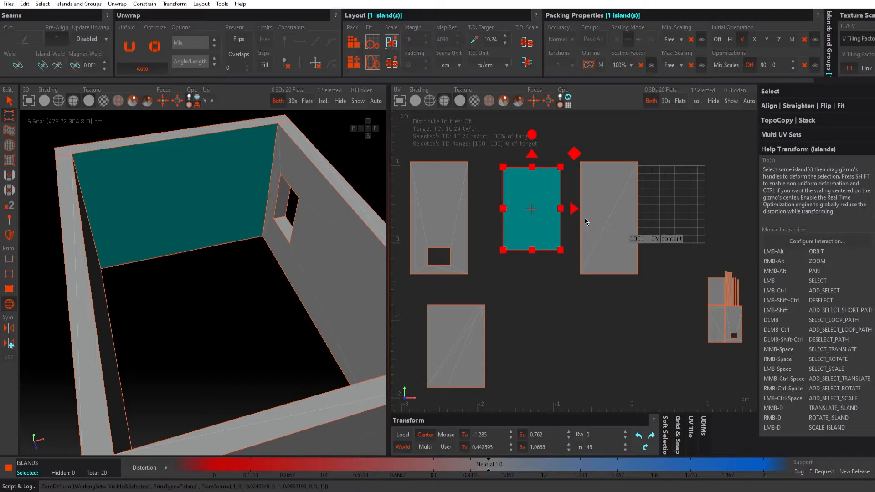
Step: Move the long windowless inner wall island below the back wall island, to about -1.40 in U and -1.32 in V
middle_click_drag(585, 218, 573, 217, "alt")
left_click(593, 194)
left_click_drag(592, 229, 484, 369)
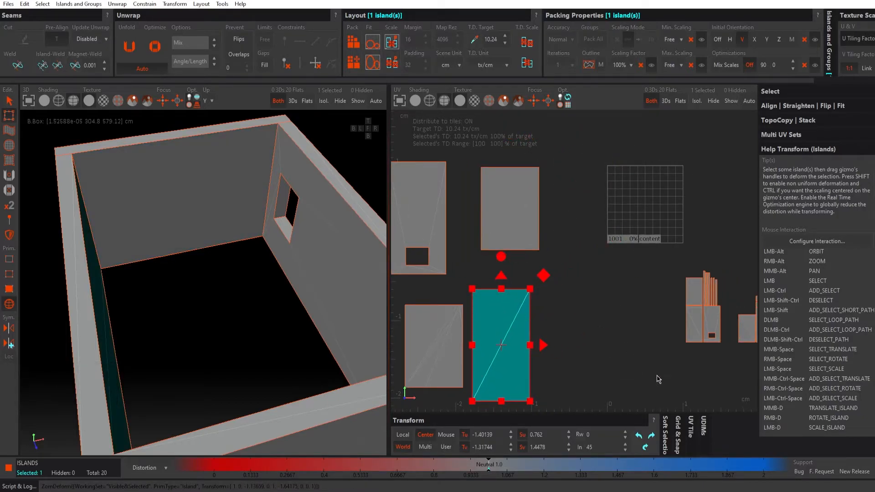
Step: Set the UDIM layout to three tiles in a single row
left_click(701, 421)
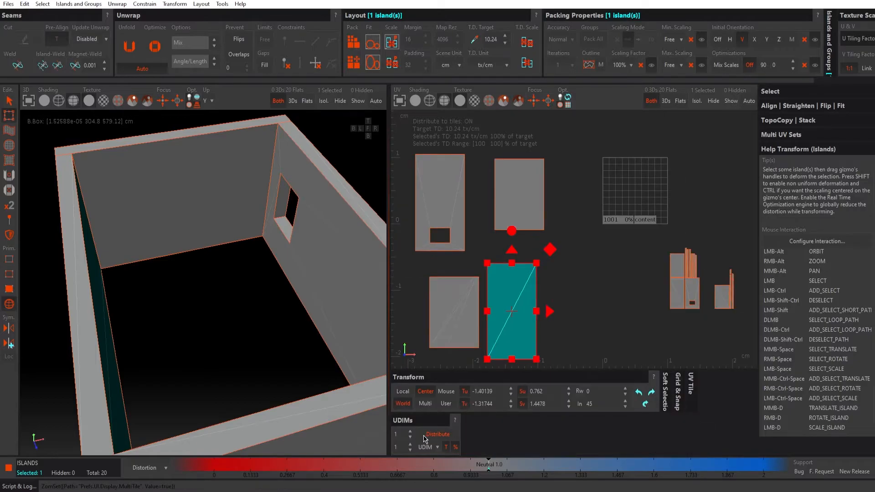
left_click(410, 431)
left_click(410, 431)
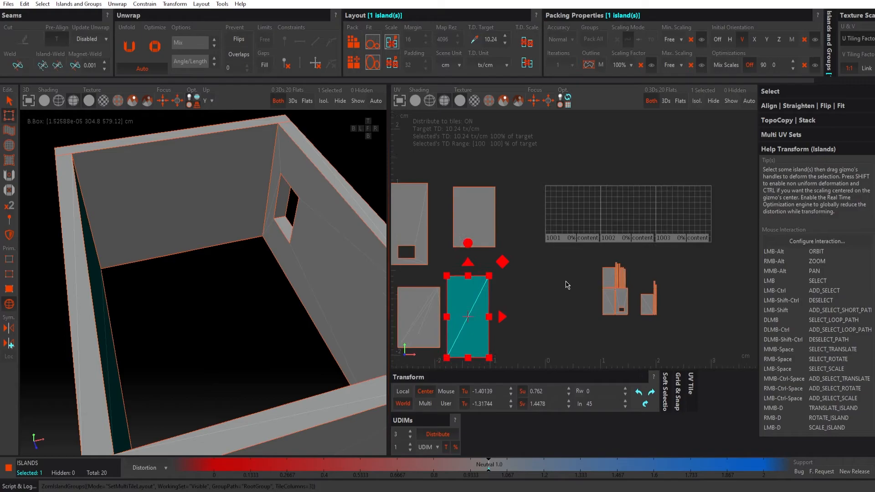
Step: Move the long windowless wall to about -0.96 U, -1.28 V and the back wall into tile 1001 at about 0.46 U, 0.47 V
key("alt")
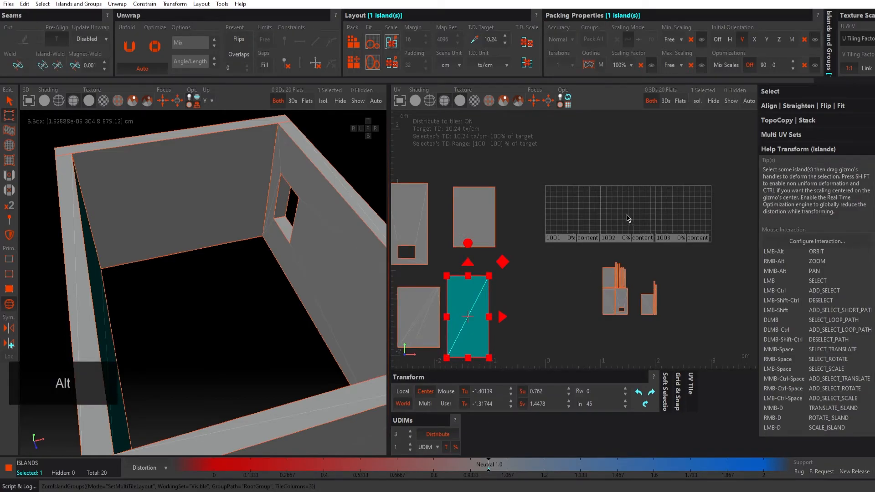
middle_click_drag(548, 275, 576, 274, "alt")
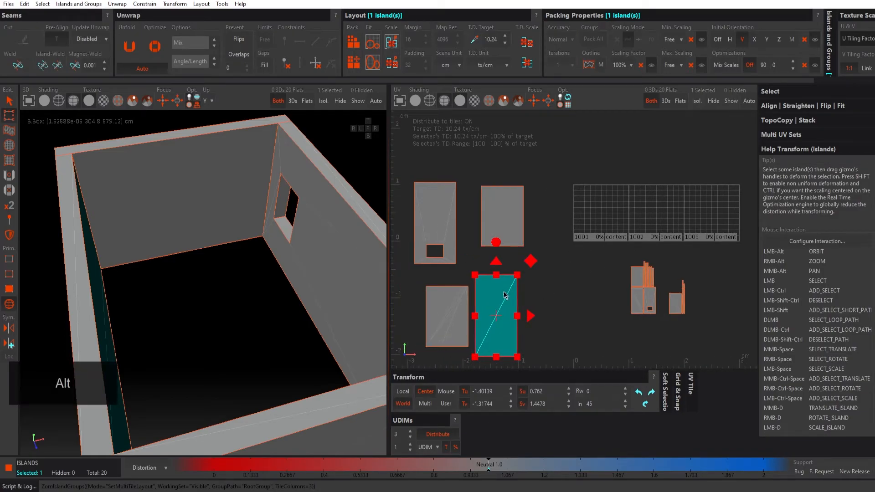
left_click_drag(504, 294, 528, 292)
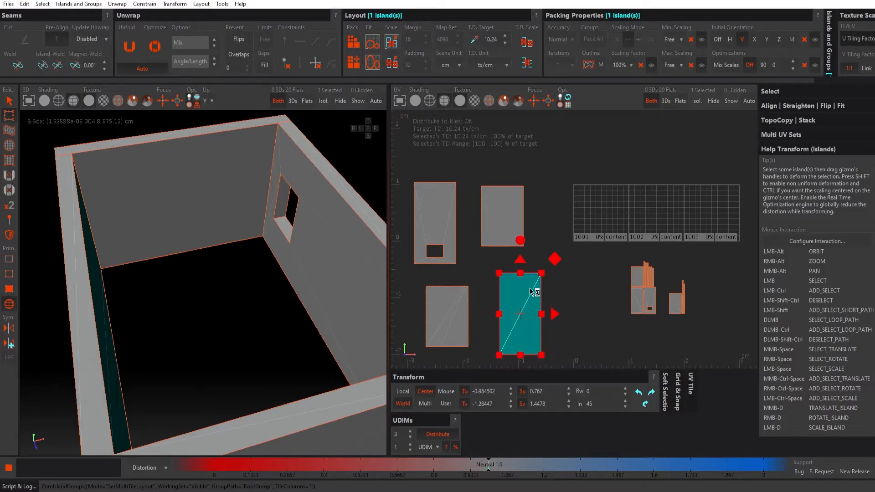
left_click(500, 216)
left_click_drag(500, 216, 600, 205)
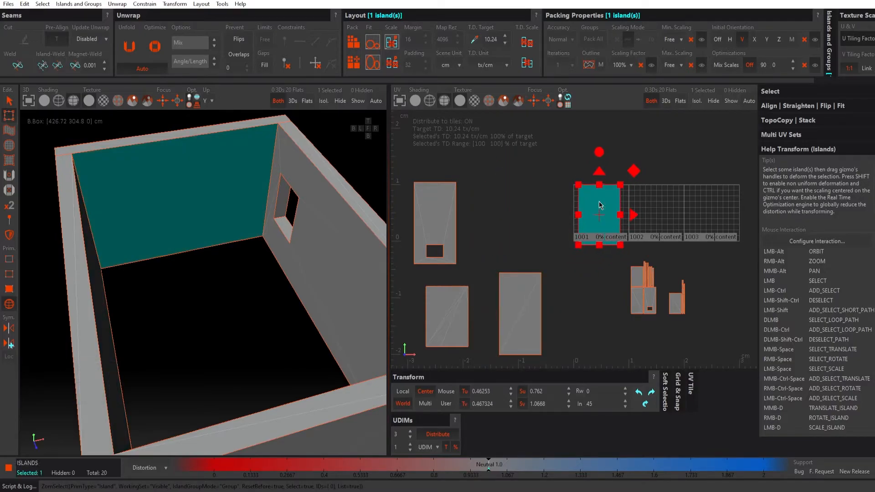
Step: Select the three inner wall islands still outside the tiles and pack them into tile 1002
left_click(533, 223)
middle_click_drag(542, 265, 519, 246, "alt")
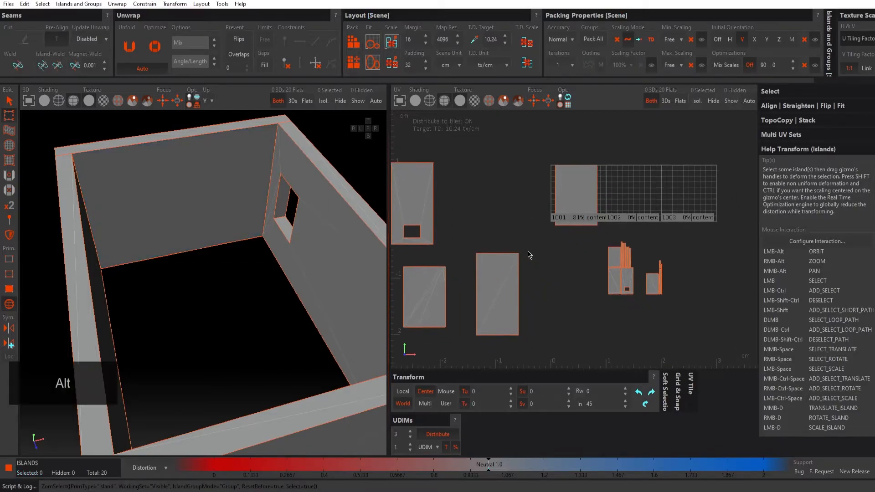
left_click(494, 283)
left_click_drag(588, 252, 491, 247)
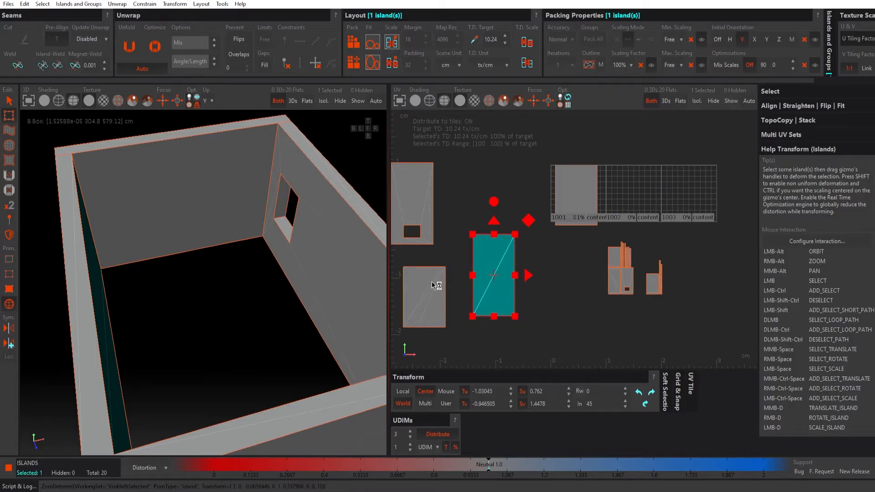
left_click(428, 294)
left_click(422, 198, "ctrl")
left_click(494, 280, "ctrl")
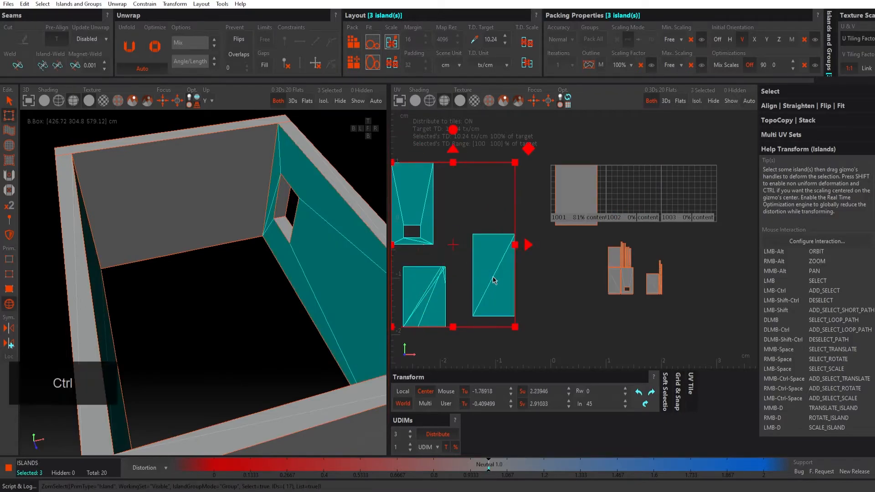
left_click(616, 217, "ctrl")
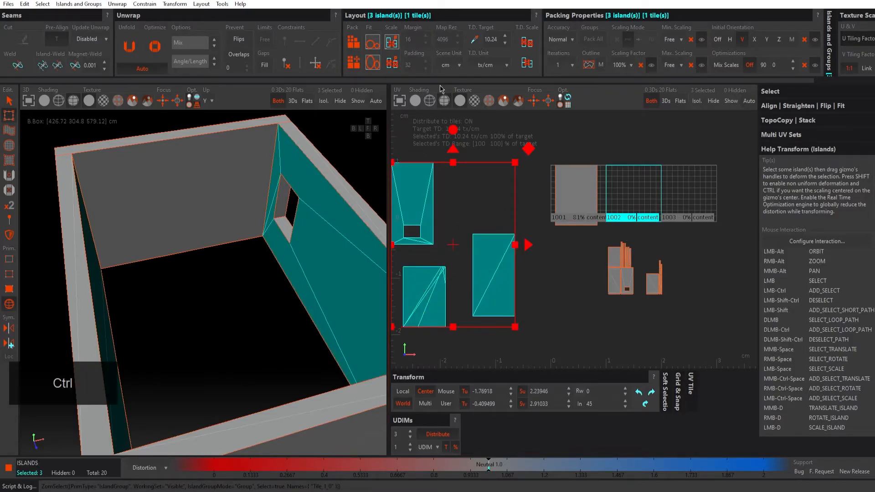
left_click(354, 44)
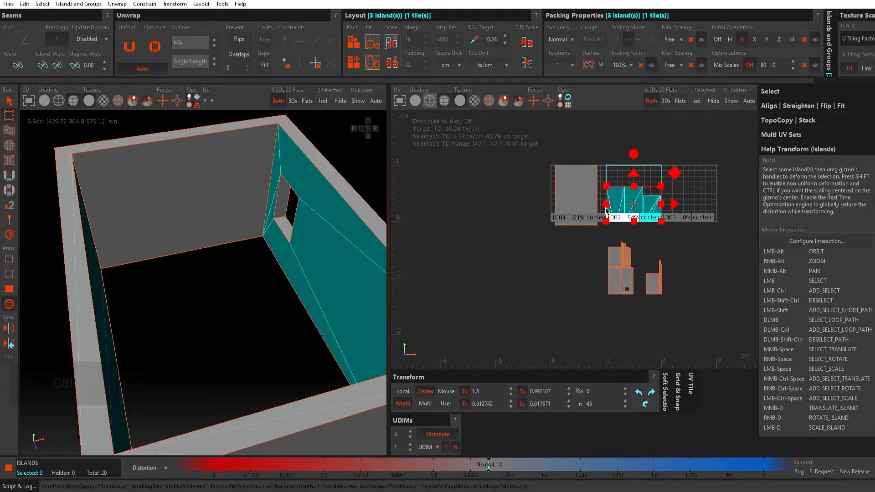
Step: Pack the back wall island into tile 1001 and reselect it to check its fit
scroll(624, 212, "up", 3)
middle_click_drag(624, 212, 604, 228, "alt")
left_click(527, 200)
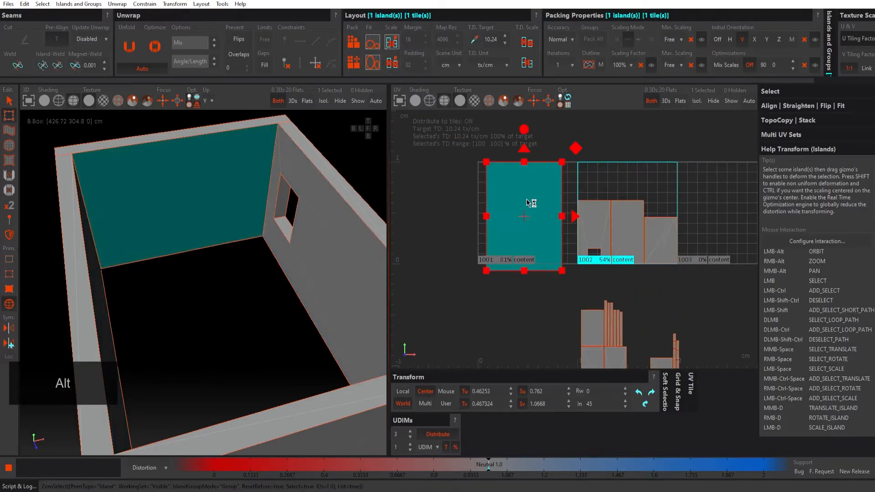
left_click(481, 261, "ctrl")
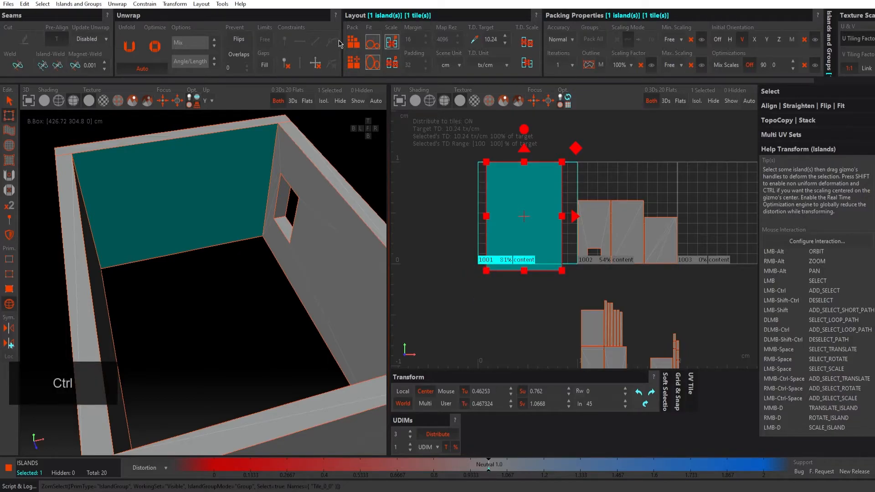
left_click(353, 42)
left_click(425, 217)
left_click(503, 212)
right_click_drag(507, 212, 503, 182, "alt")
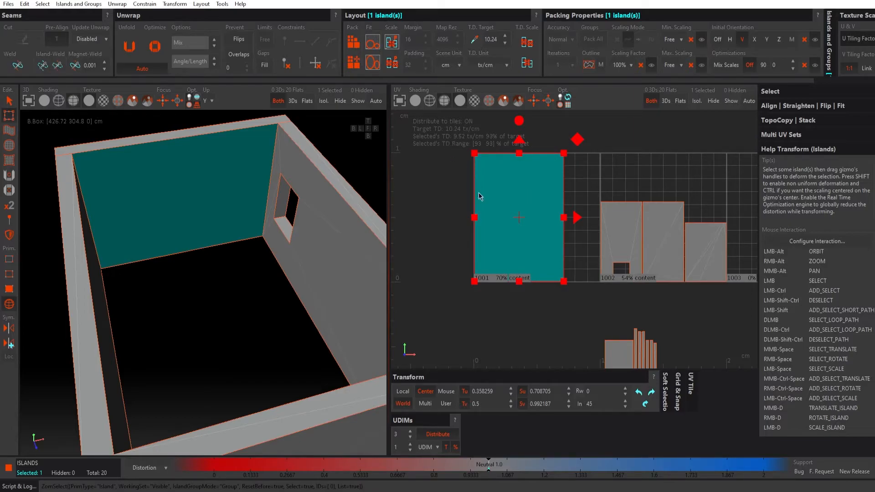
Step: Select the 16 remaining frame and outer wall islands below the tiles and pack them into tile 1003
middle_click_drag(664, 222, 541, 213, "alt")
right_click_drag(626, 223, 618, 224, "alt")
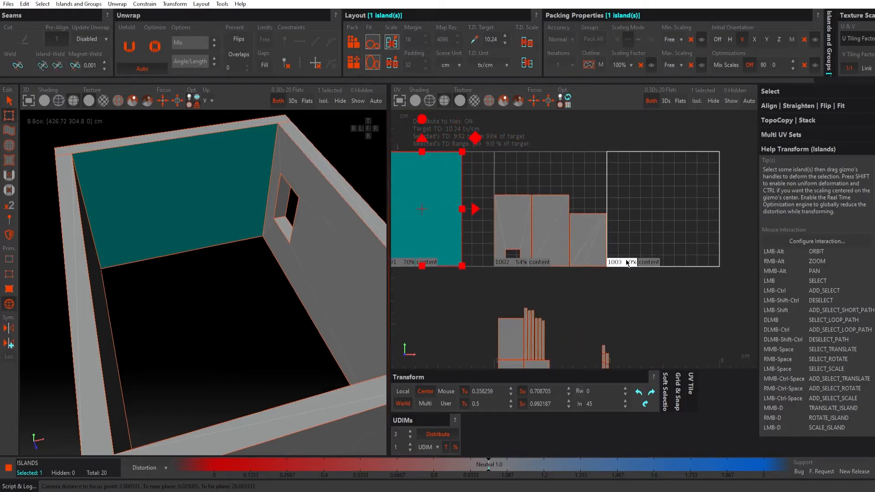
middle_click_drag(635, 305, 621, 220, "alt")
left_click_drag(654, 231, 449, 363)
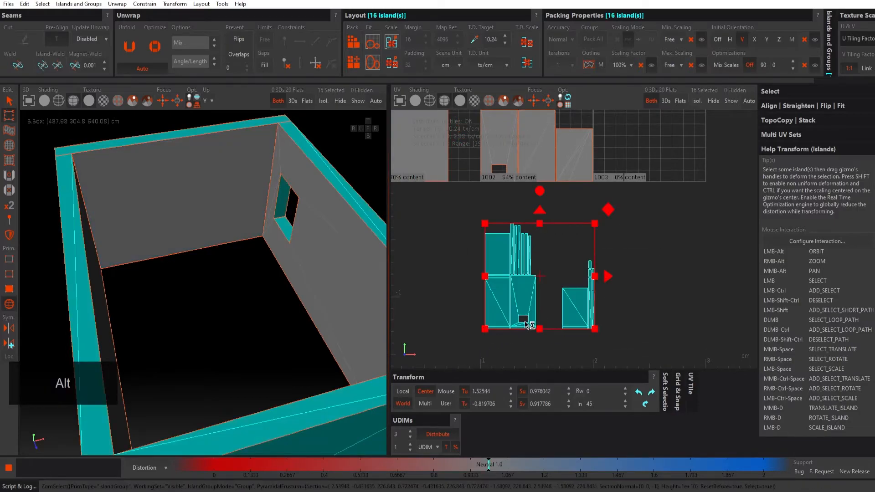
middle_click_drag(639, 230, 596, 260, "alt")
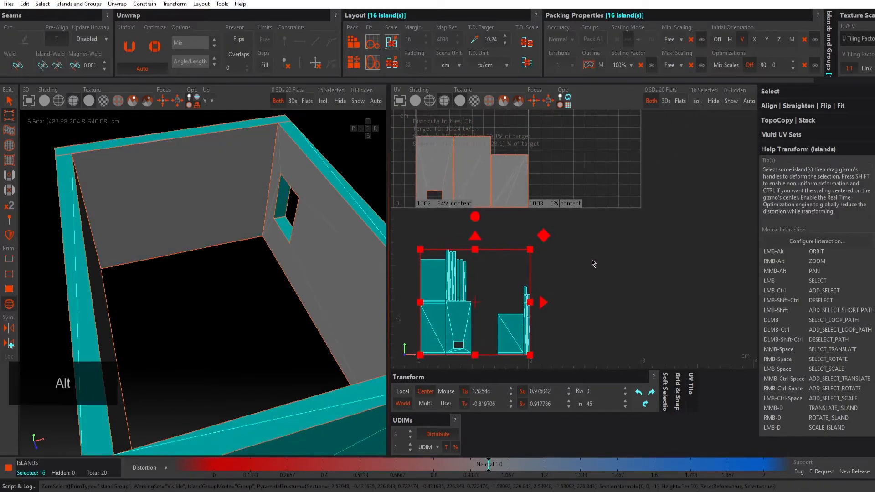
left_click(546, 208)
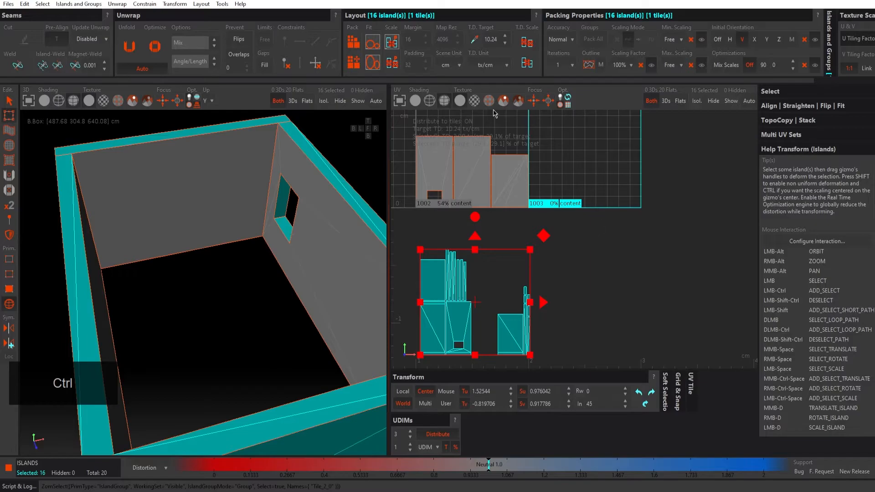
left_click(354, 44)
left_click(549, 250)
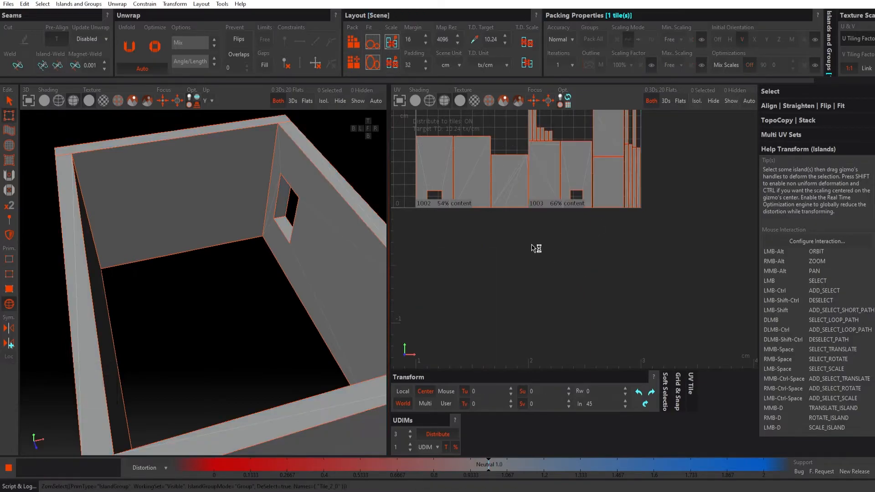
Step: Check the texel density of the packed islands in tiles 1001, 1002 and 1003 against the target
middle_click_drag(507, 233, 532, 248, "alt")
right_click_drag(537, 243, 556, 240, "alt")
left_click_drag(620, 164, 724, 332)
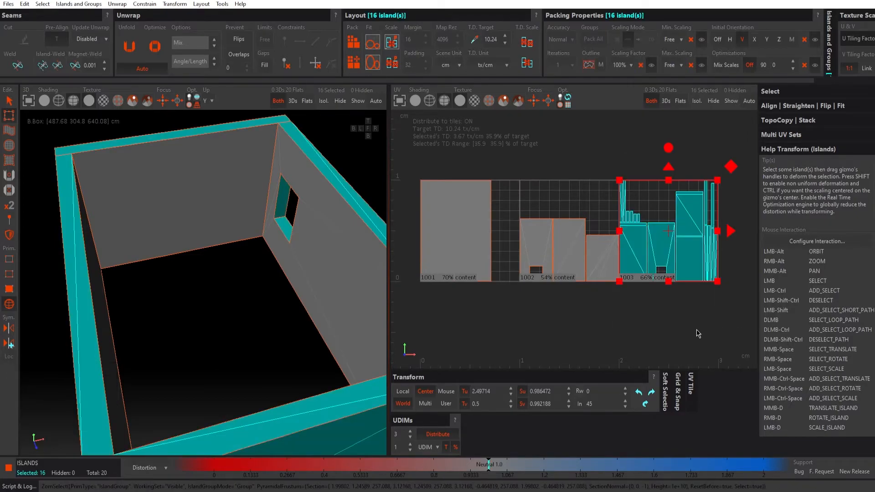
left_click(649, 329)
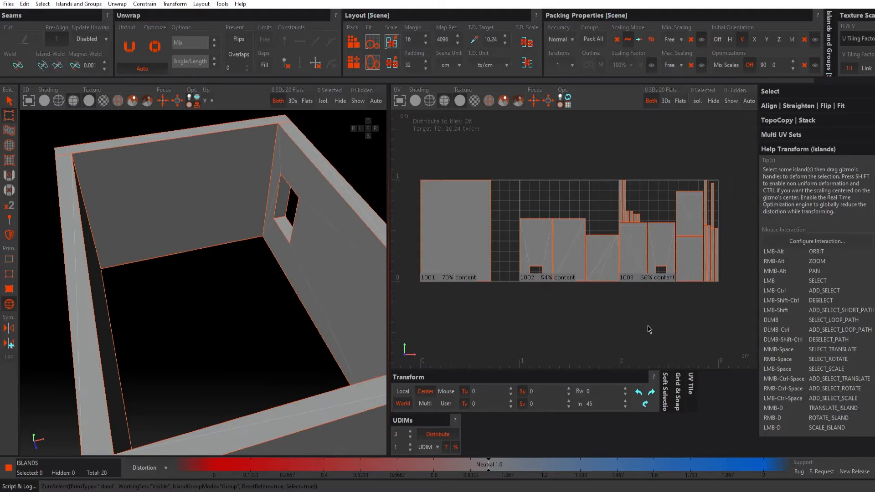
middle_click_drag(519, 261, 512, 267, "alt")
left_click(470, 229)
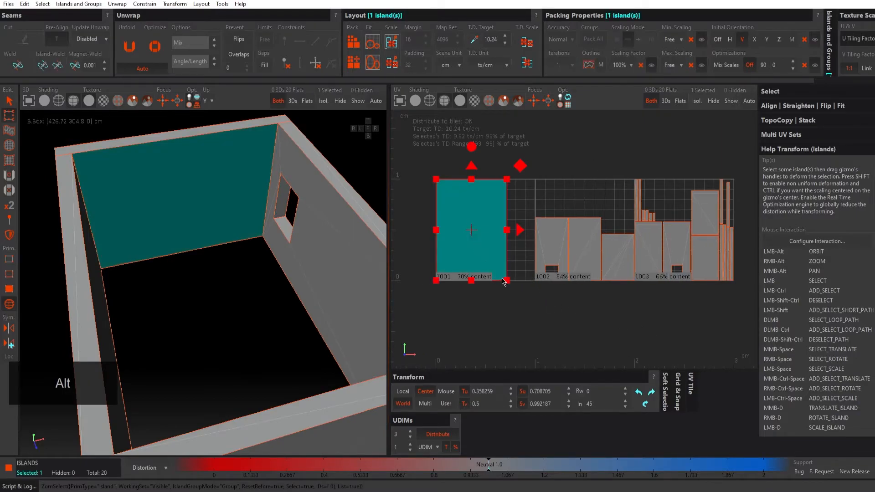
mouse_move(236, 252)
left_mouse_down("alt")
mouse_move(217, 237)
mouse_move(225, 246)
left_mouse_up("alt")
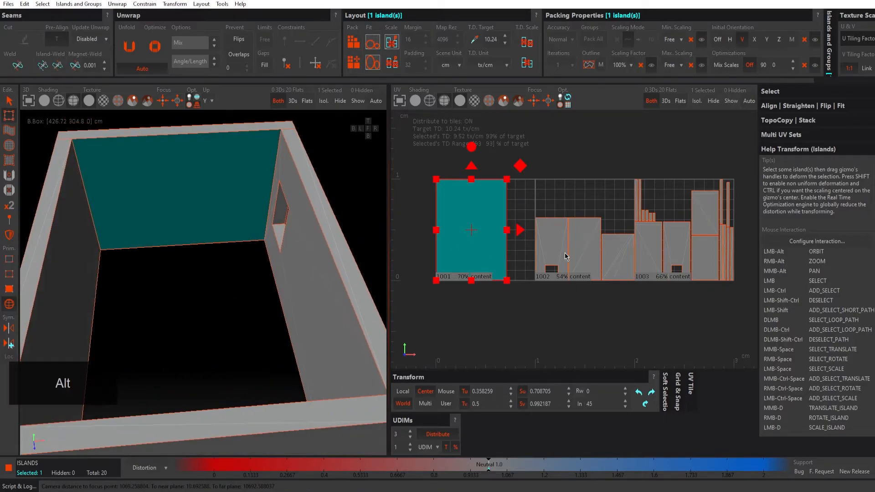
left_click(570, 254)
left_click(594, 256)
left_click(615, 267)
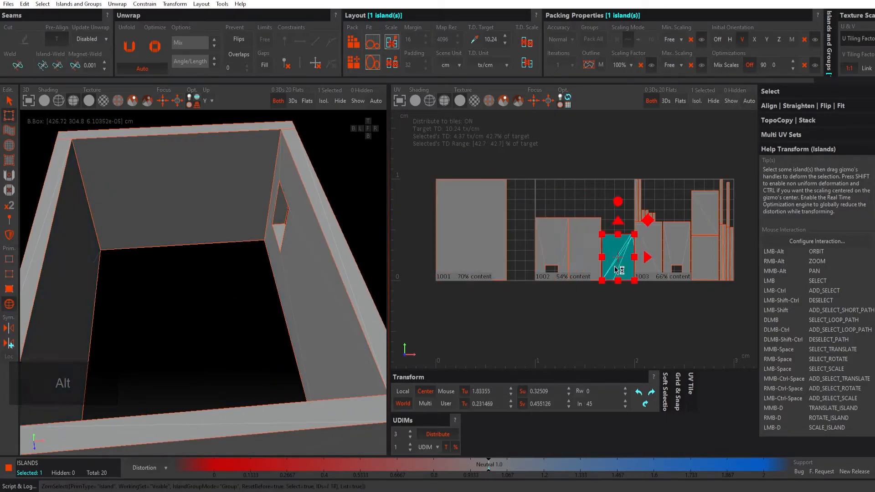
Step: Compare the long windowless wall in tile 1002 with the back wall in tile 1001, matching each to the 3D model
left_click(89, 222)
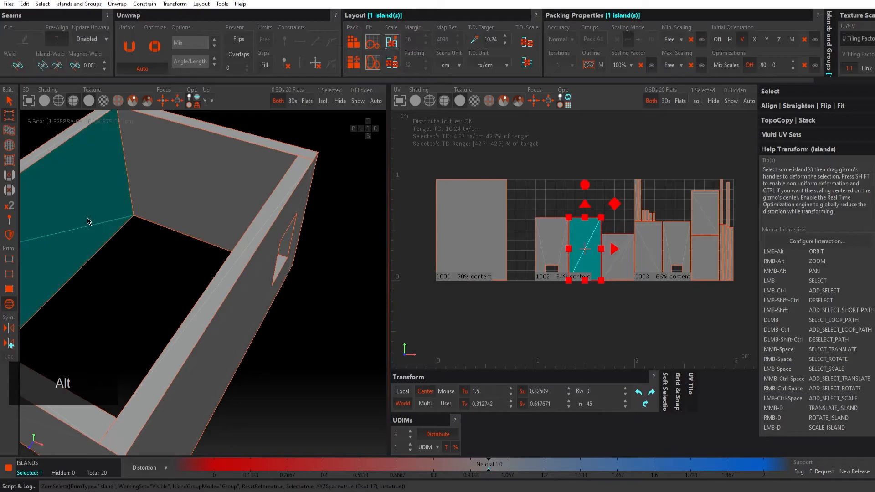
middle_click_drag(579, 287, 575, 298, "alt")
right_click_drag(550, 276, 586, 278, "alt")
middle_click_drag(585, 278, 570, 277, "alt")
right_click_drag(588, 274, 556, 274, "alt")
left_click(552, 331)
left_click(584, 279)
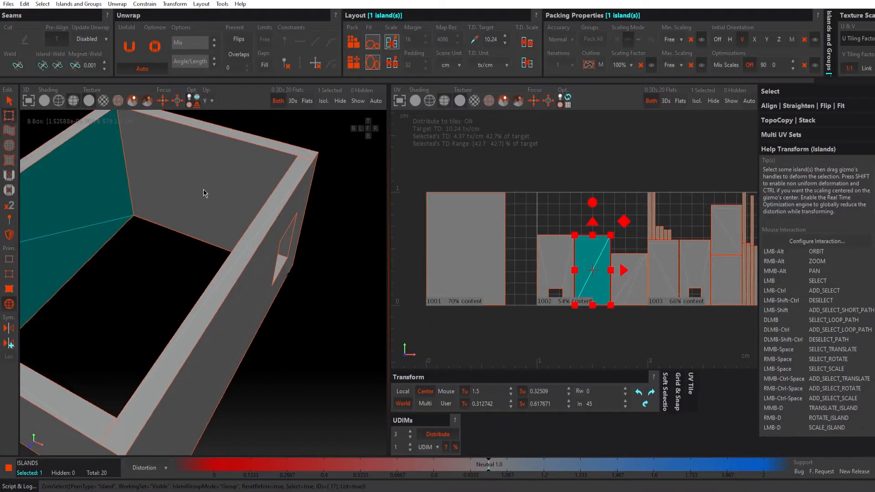
left_click_drag(203, 193, 253, 198, "alt")
left_click(228, 211)
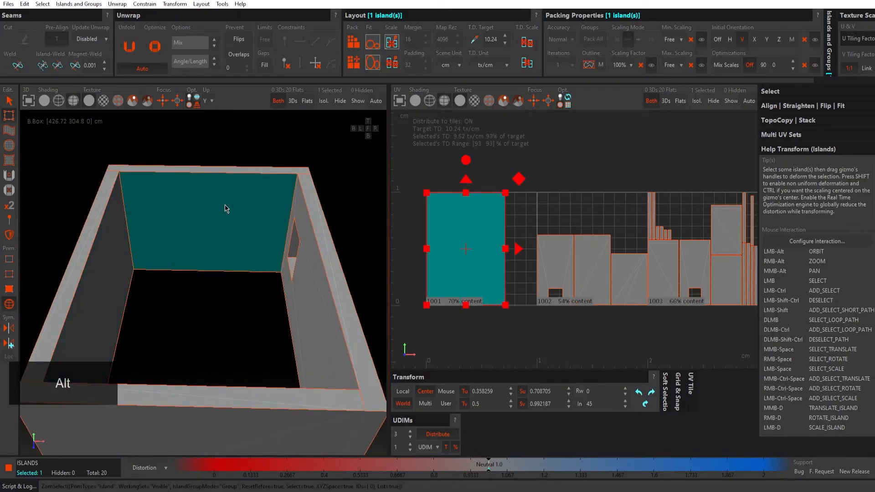
left_click(424, 171)
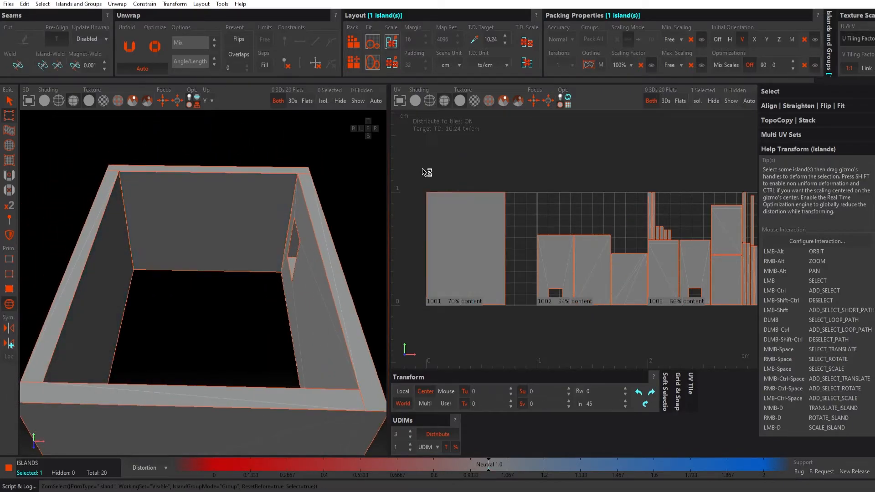
left_click(240, 224)
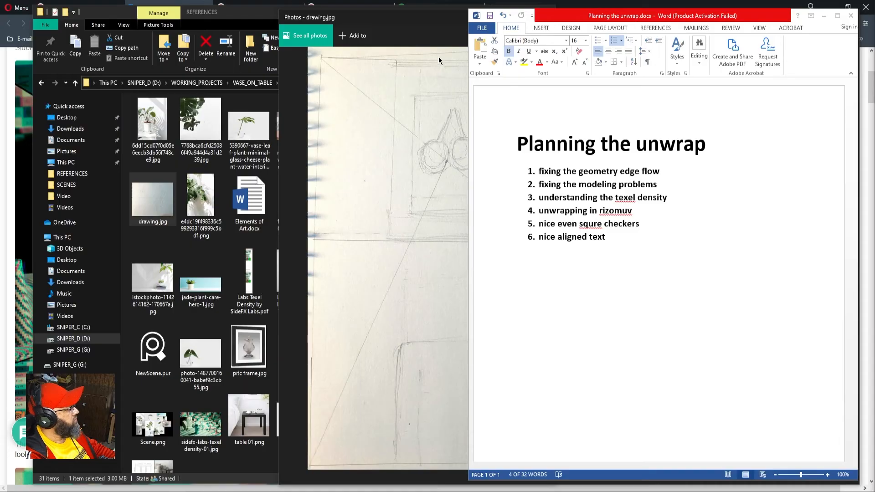
Step: Clear the island selection and save the packed wall UVs to the same file
left_click(432, 63)
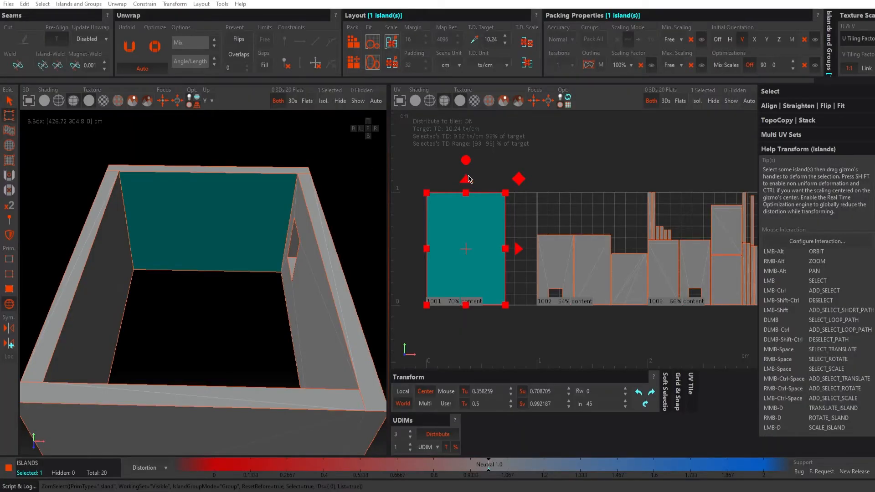
left_click(427, 168)
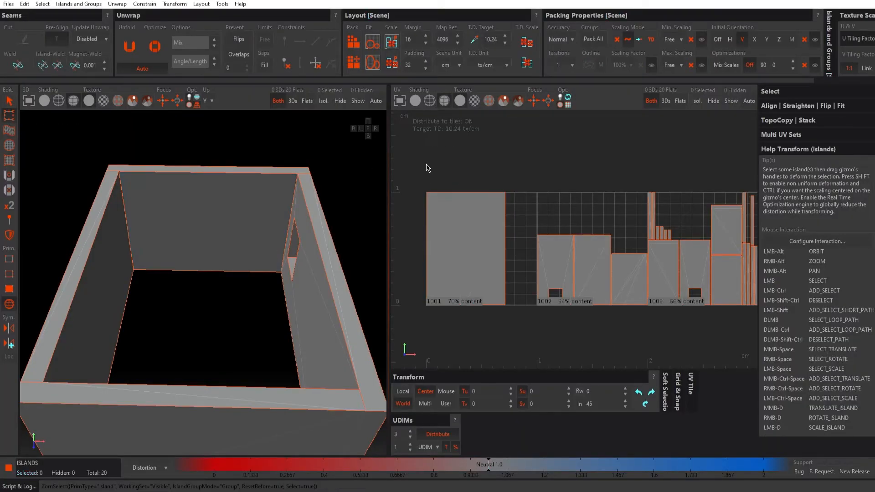
left_click_drag(248, 185, 205, 138, "alt")
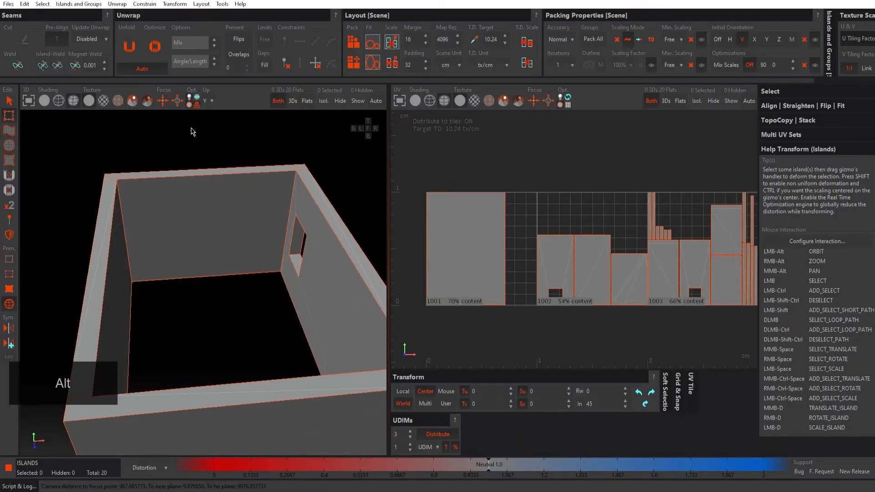
left_click(9, 3)
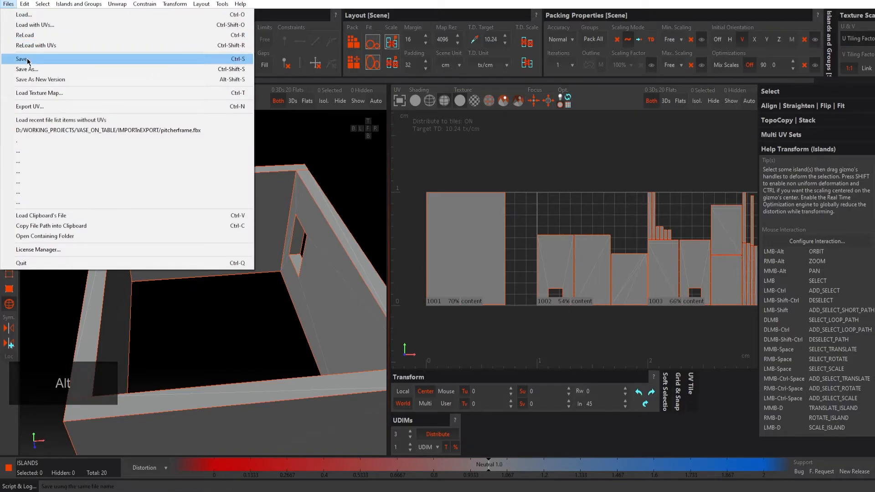
left_click(22, 59)
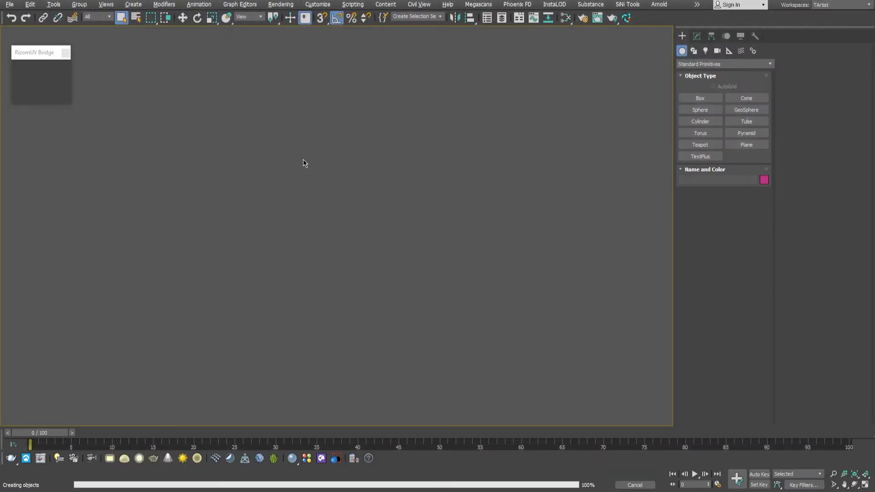
Step: Switch to 3ds Max and select the ceiling covering the room
middle_click_drag(389, 196, 359, 200, "alt")
left_click(333, 164)
middle_click_drag(335, 163, 333, 164, "alt")
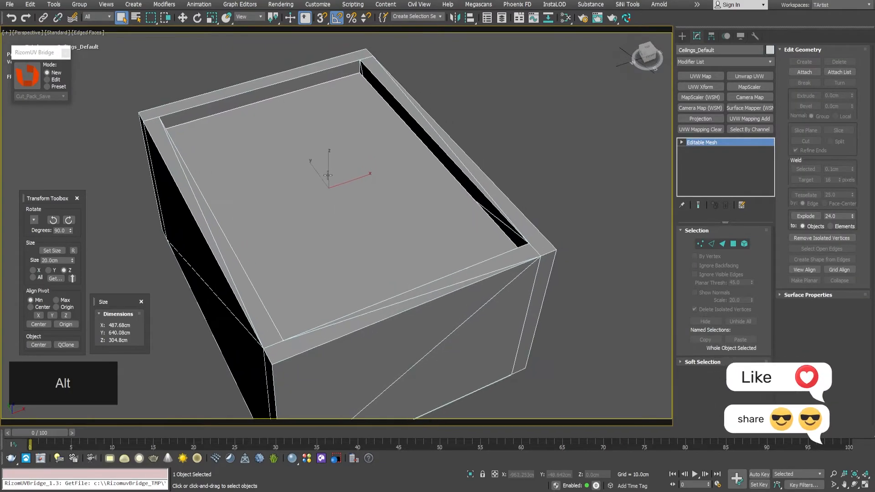
Step: Try to raise the ceiling off the room, and undo the move
scroll(333, 164, "down", 3)
key("w")
left_click_drag(326, 157, 331, 122)
key("ctrl+z")
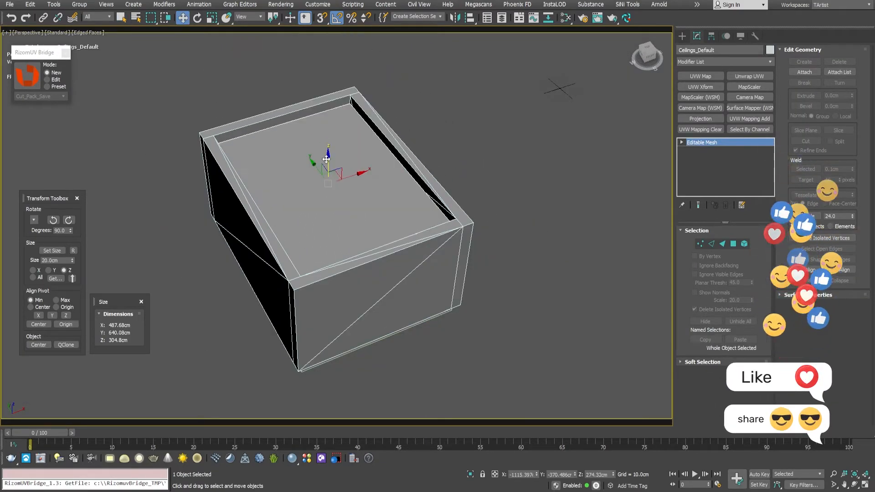
Step: Hide the ceiling and select the walls object to expose the room's interior
right_click(385, 193)
left_click(410, 164)
middle_click_drag(326, 181, 319, 146, "alt")
left_click(308, 210)
left_click(328, 131)
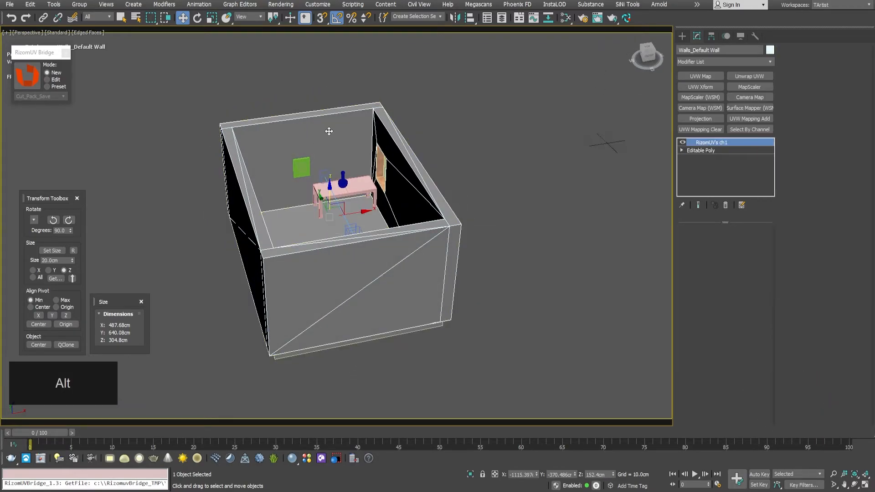
Step: Add an Unwrap UVW modifier to the walls and open its UV editor on the packed islands
left_click(749, 76)
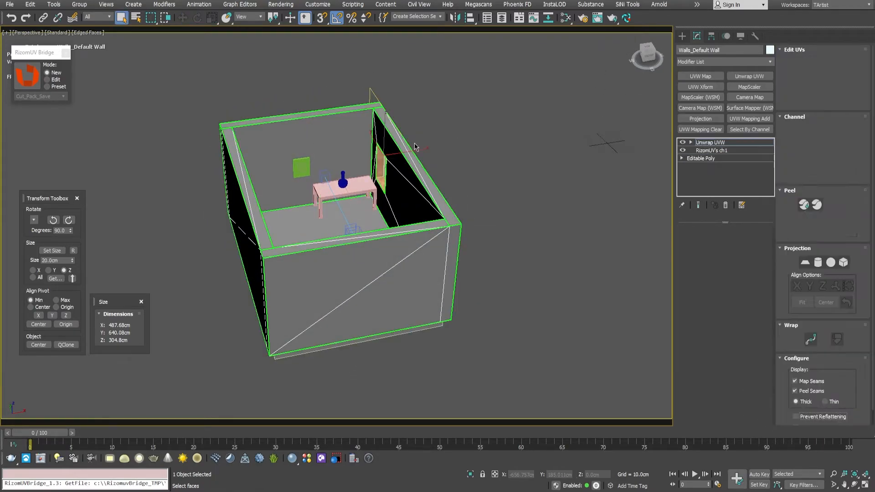
left_click(822, 62)
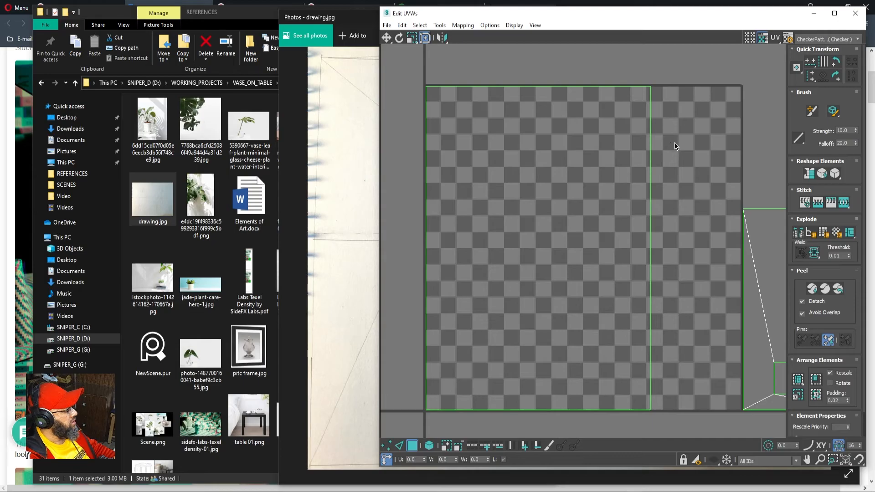
scroll(642, 152, "down", 5)
middle_click_drag(642, 152, 635, 154)
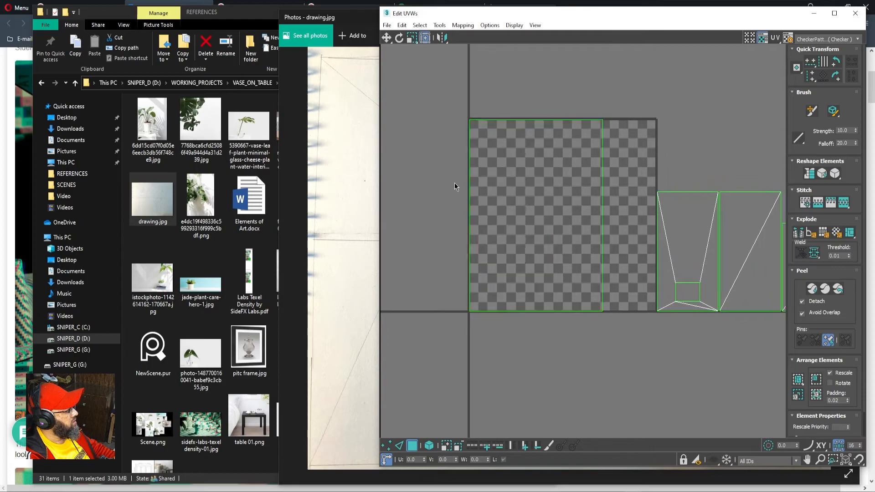
middle_click_drag(675, 132, 592, 151)
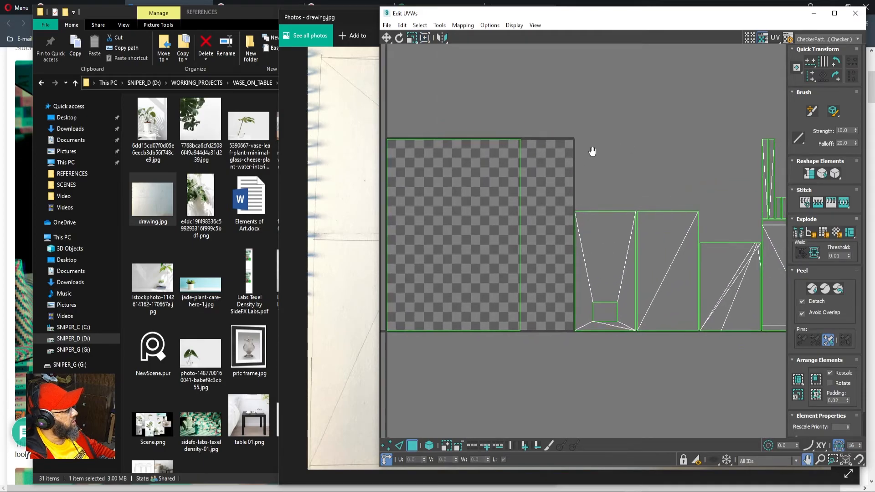
Step: Turn on the multi-tile display and frame all three UV tiles in the editor
left_click(749, 38)
middle_click_drag(733, 113, 602, 137)
scroll(583, 124, "down", 1)
middle_click_drag(670, 125, 643, 129)
scroll(643, 129, "down", 2)
scroll(595, 131, "down", 1)
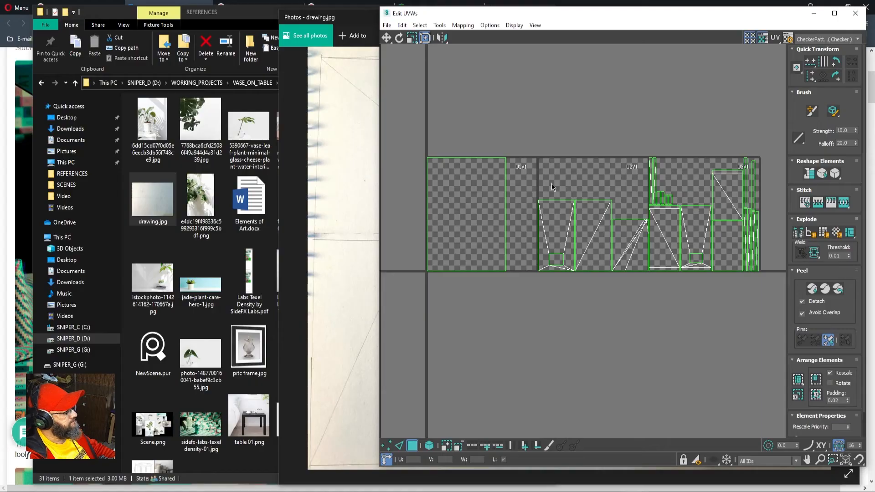
Step: Select the islands of tiles U1V1 and U2V1 in turn to examine which walls they hold
left_click(477, 164)
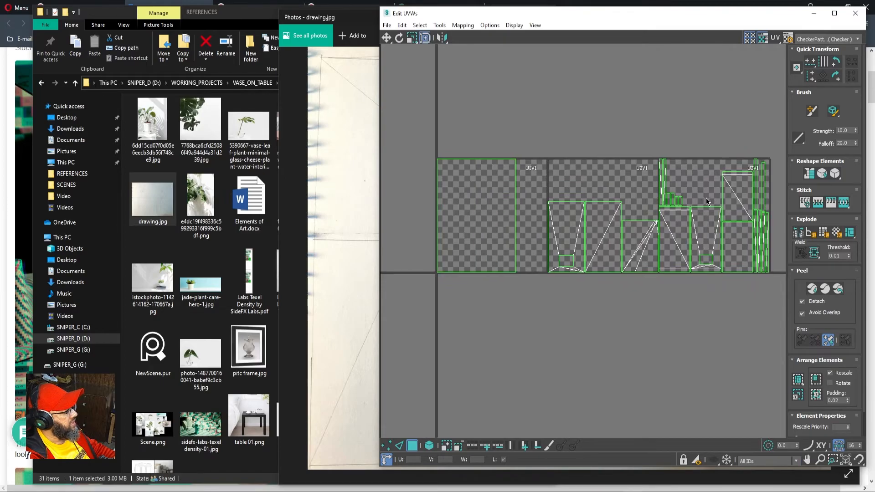
left_click_drag(554, 138, 650, 306)
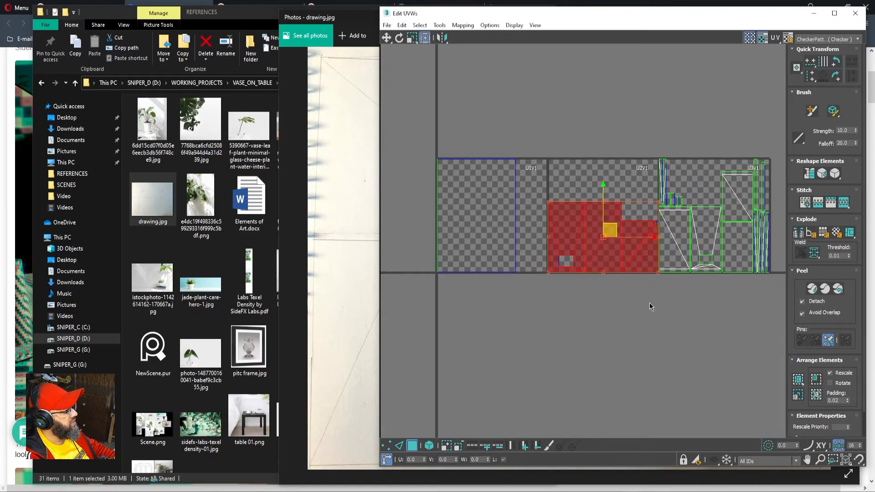
left_click(524, 292)
left_click(500, 230)
left_click(535, 329)
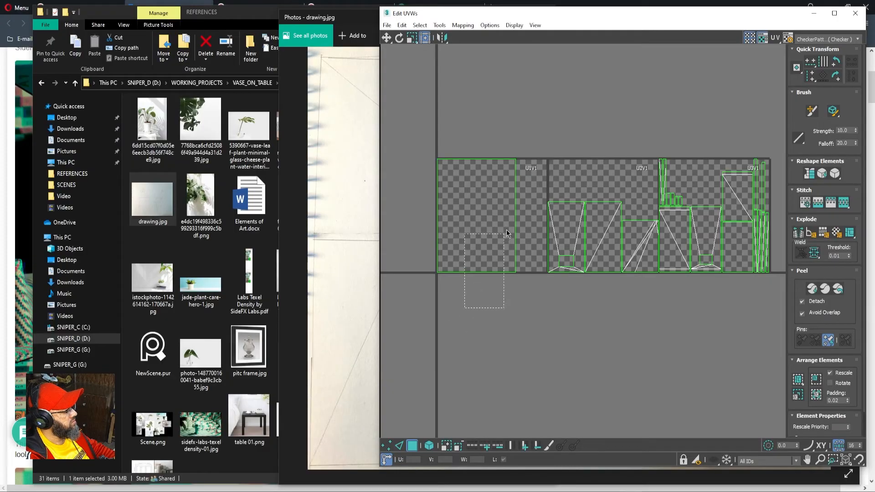
left_click_drag(506, 229, 505, 240)
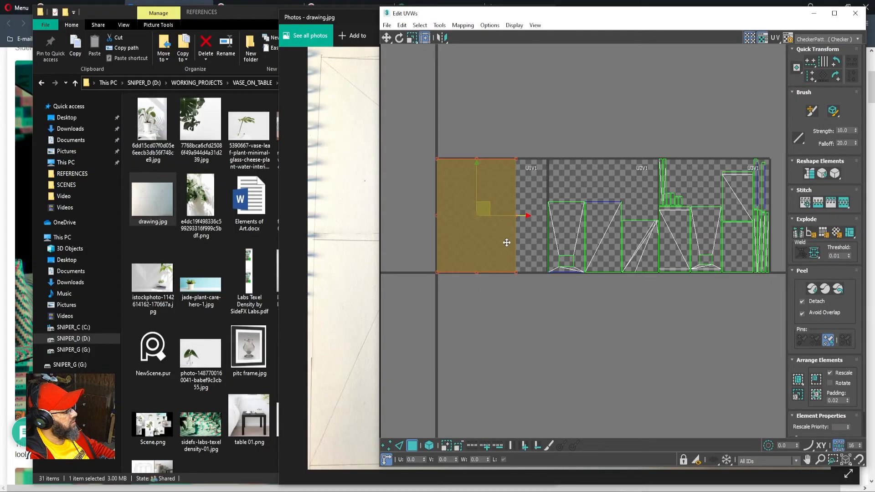
left_click_drag(564, 309, 636, 205)
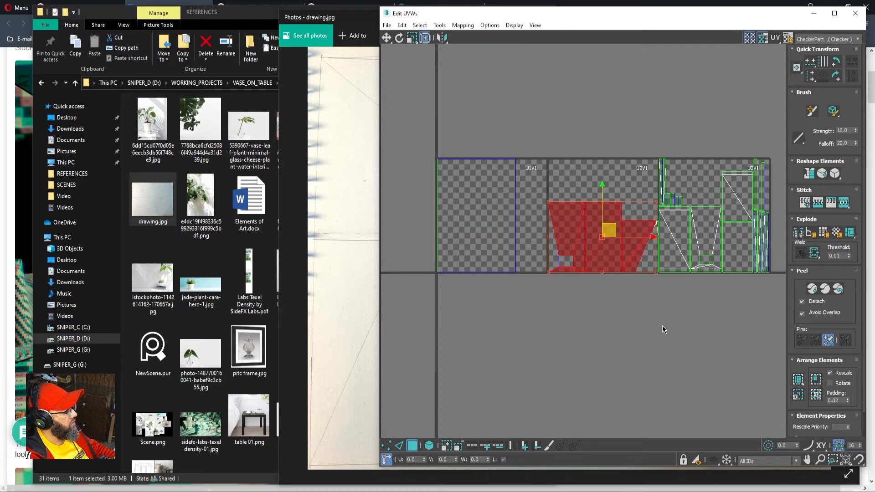
left_click(588, 316)
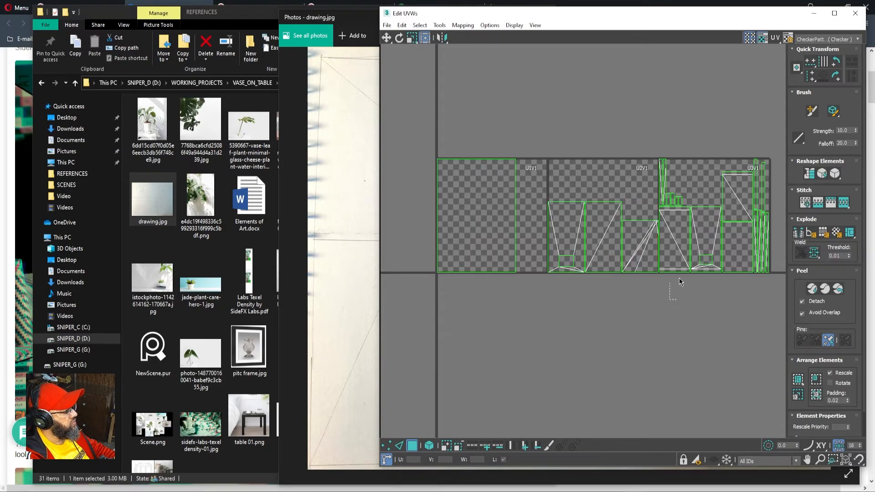
Step: Select the islands in tile U3V1, examine their faces on the room model, and leave face selection
left_click_drag(676, 291, 769, 142)
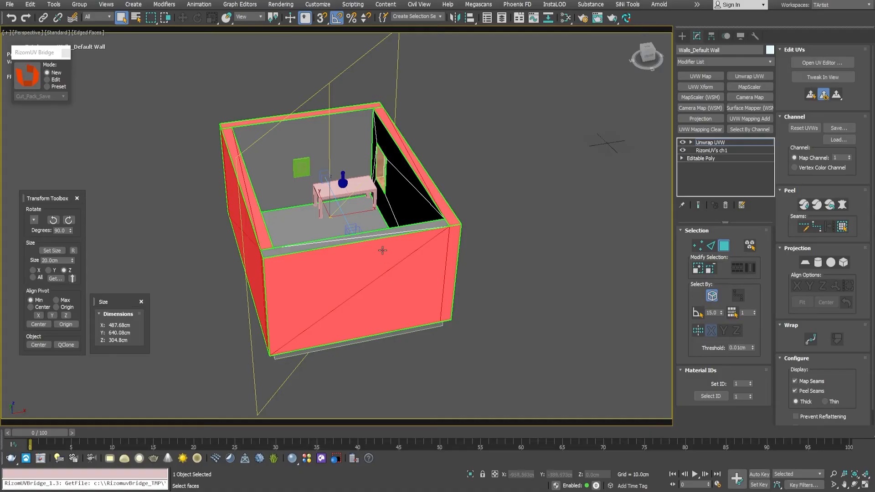
middle_click_drag(351, 230, 413, 239, "alt")
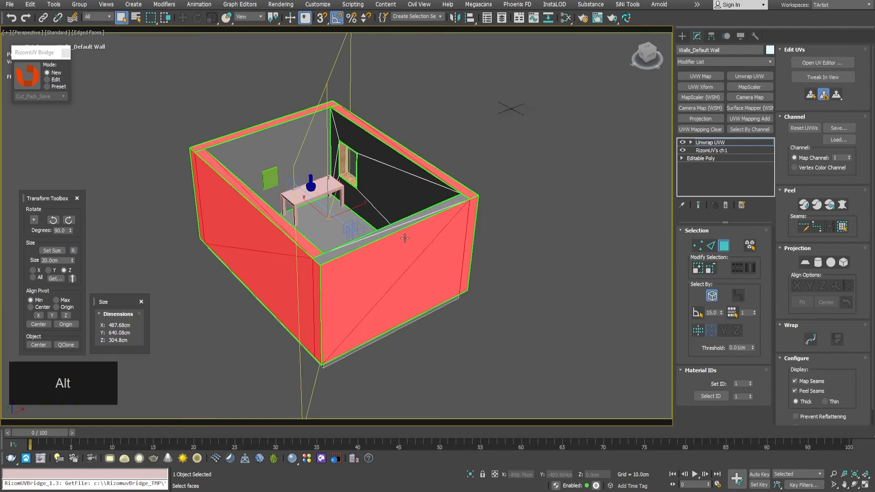
scroll(401, 203, "up", 5)
scroll(401, 210, "down", 6)
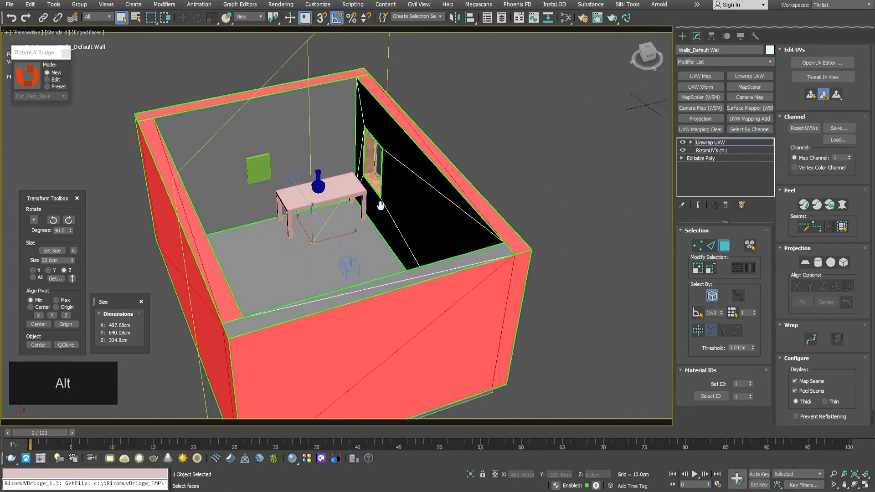
left_click(726, 247)
middle_click_drag(355, 210, 371, 210, "alt")
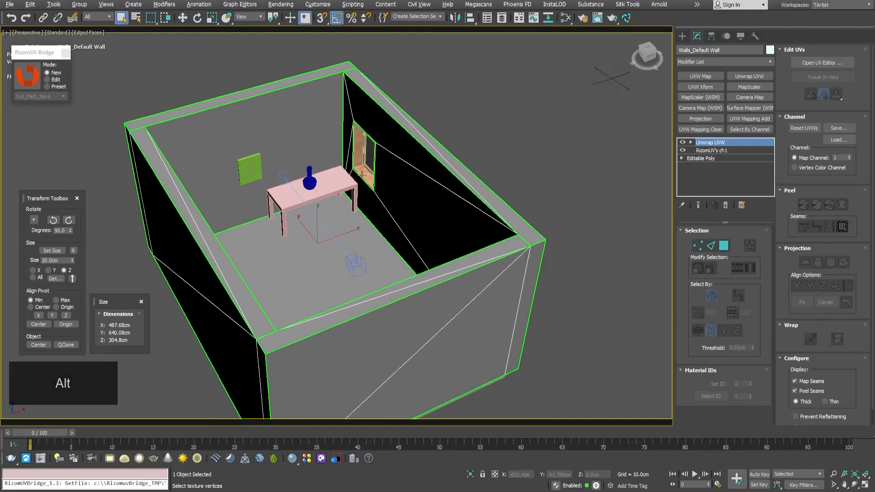
Step: Open the Slate Material Editor and add a general MultiTile map to the view
middle_click_drag(325, 188, 321, 206, "alt")
left_click(328, 204)
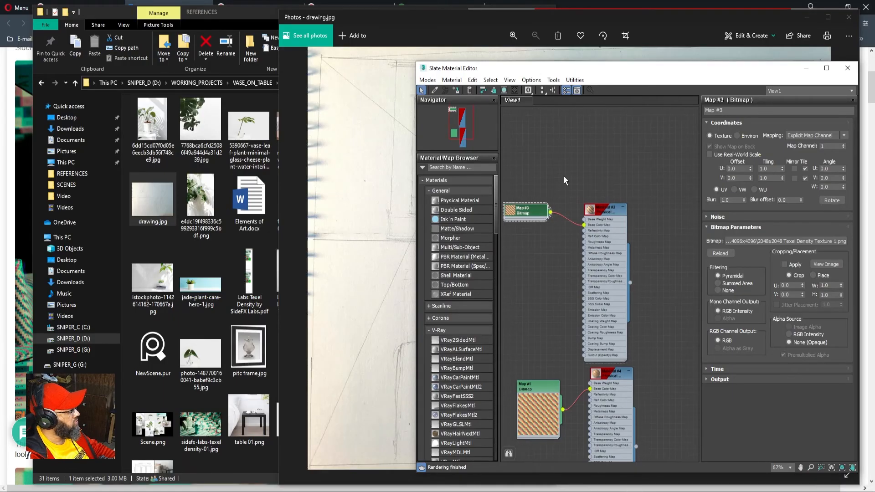
right_click(567, 141)
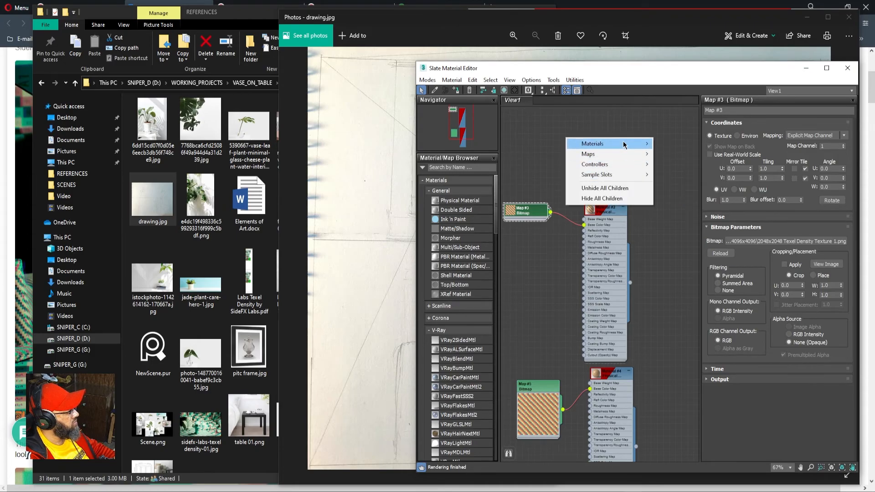
mouse_move(634, 155)
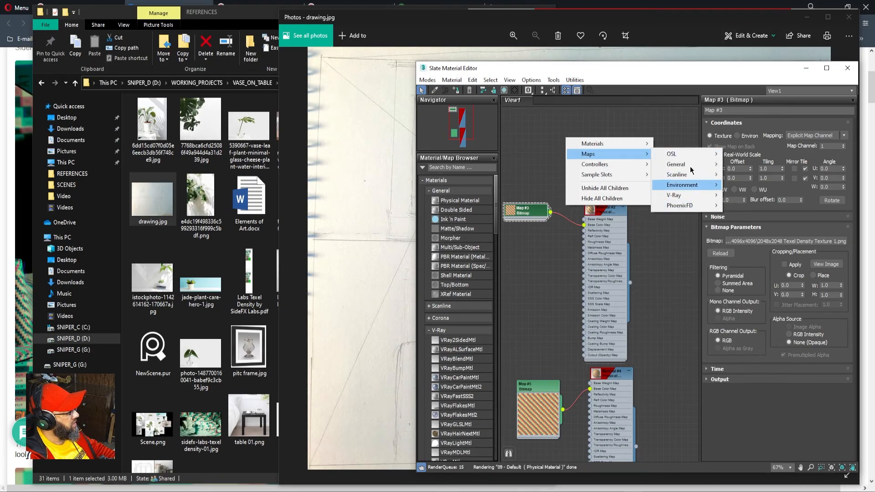
mouse_move(692, 164)
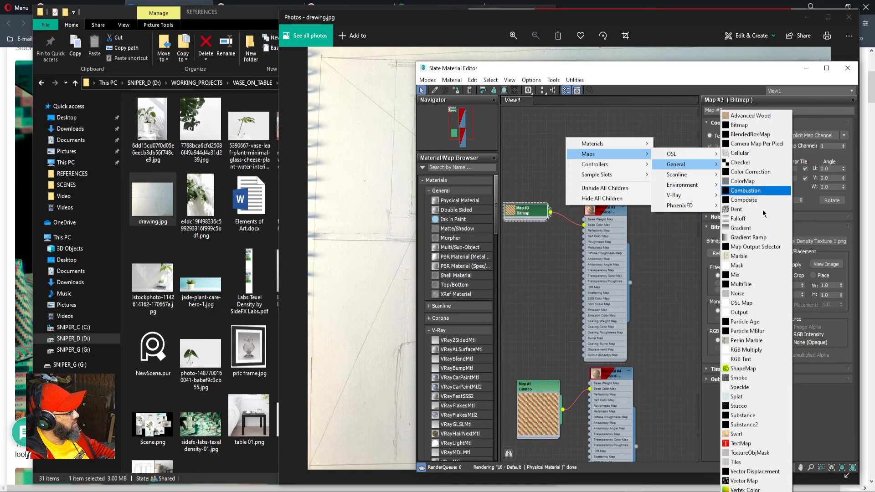
left_click(760, 284)
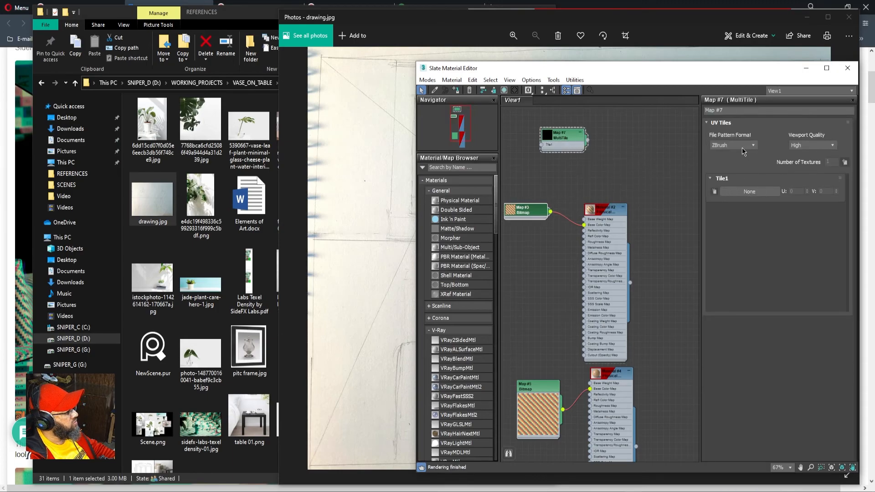
Step: Set the MultiTile map's file pattern format to UDIM, shift its node sideways, and close the material editor
left_click(741, 148)
left_click(722, 166)
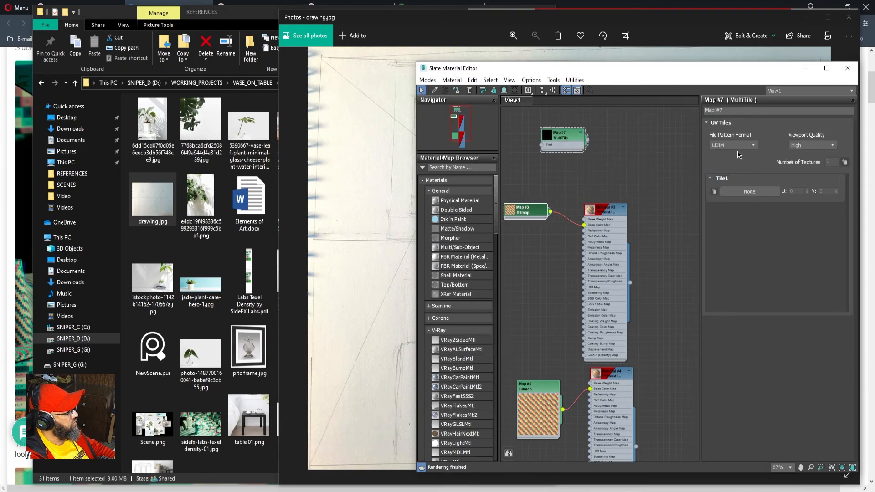
left_click_drag(567, 143, 598, 143)
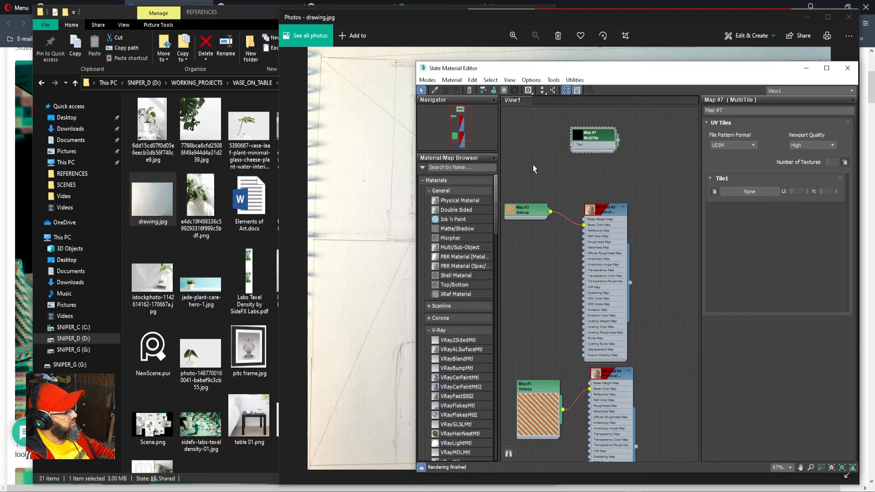
middle_click(554, 139)
middle_click_drag(546, 133, 562, 139)
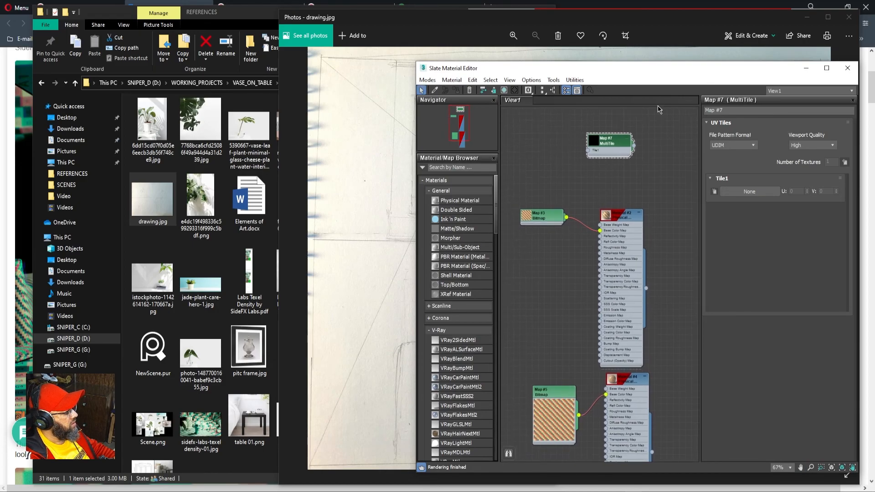
middle_click_drag(552, 133, 559, 133)
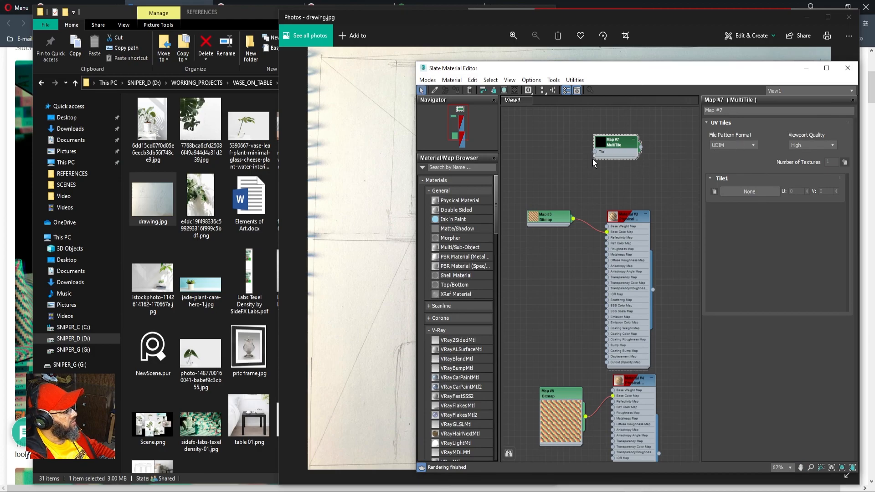
left_click(847, 68)
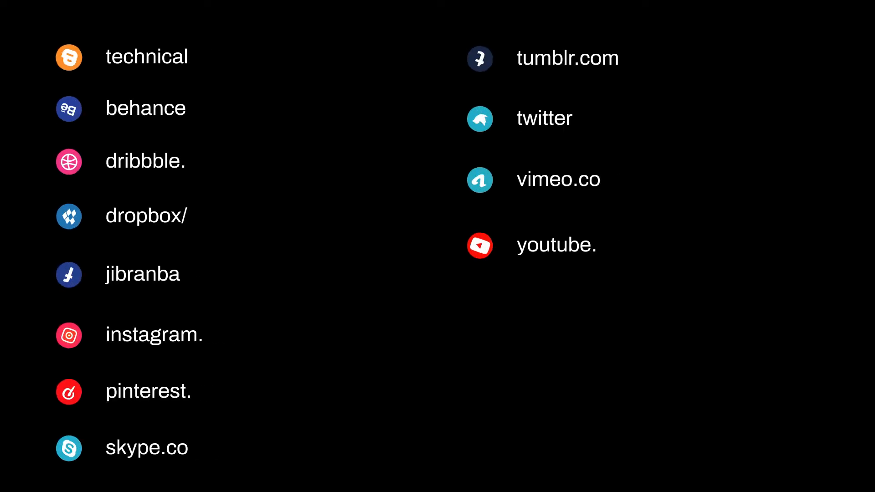